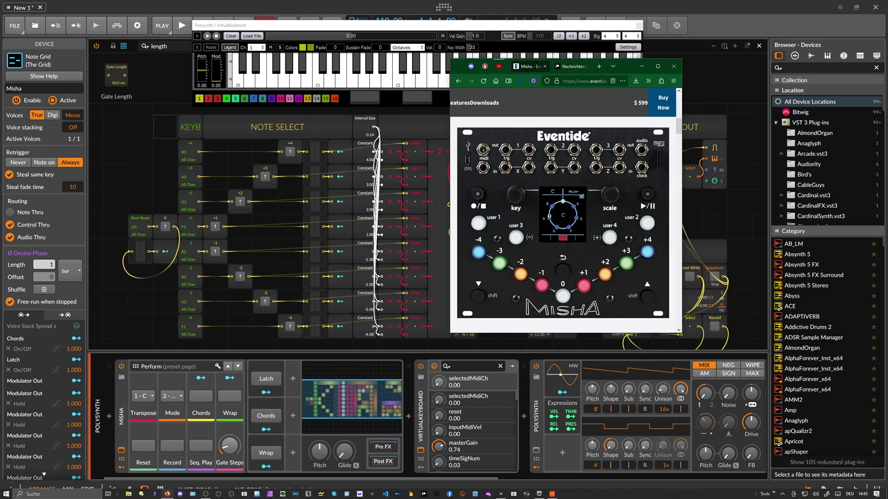
Review the Patreon message requesting a Misha recreation and the Eventide Misha product page, and return to the Misha grid patch.
left_click(572, 66)
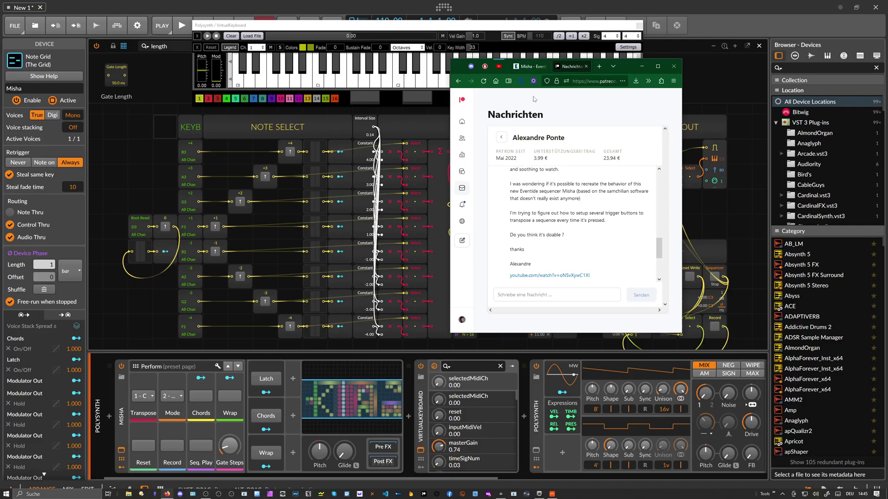
left_click(525, 70)
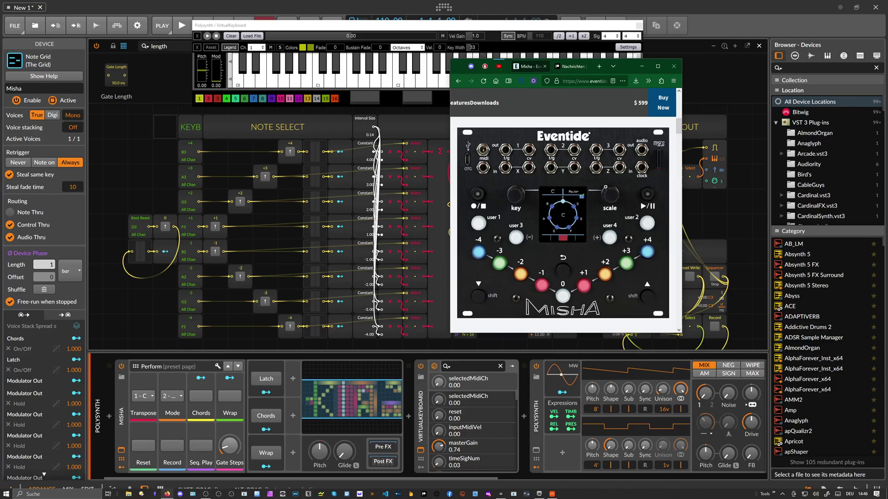
left_click(687, 88)
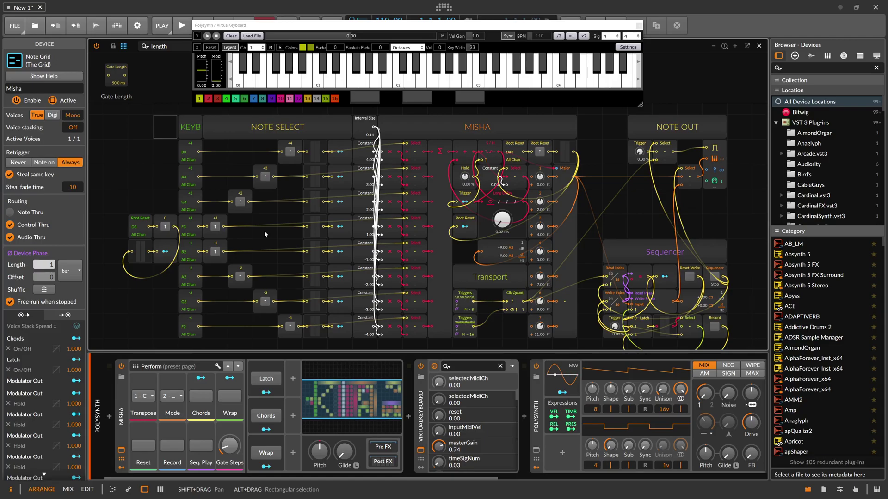
Rename the Key On module linked to the 0 trigger as "Current".
left_click(137, 222)
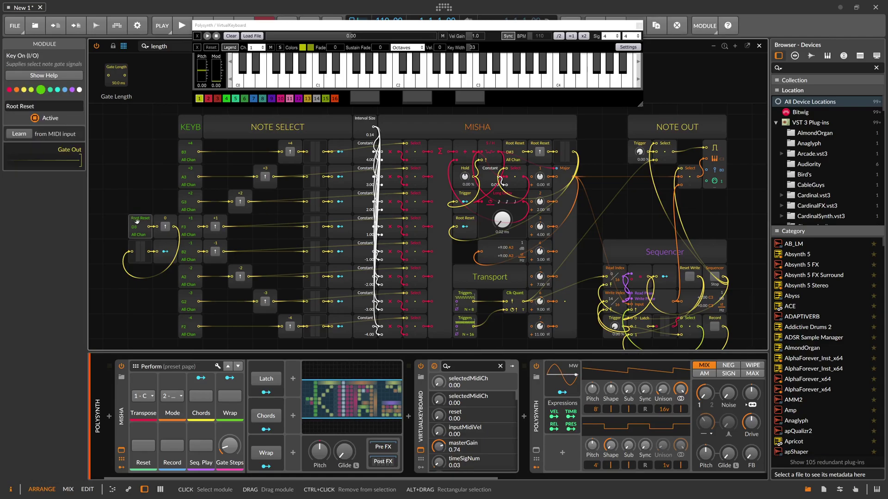
left_click(34, 107)
key("BackSpace")
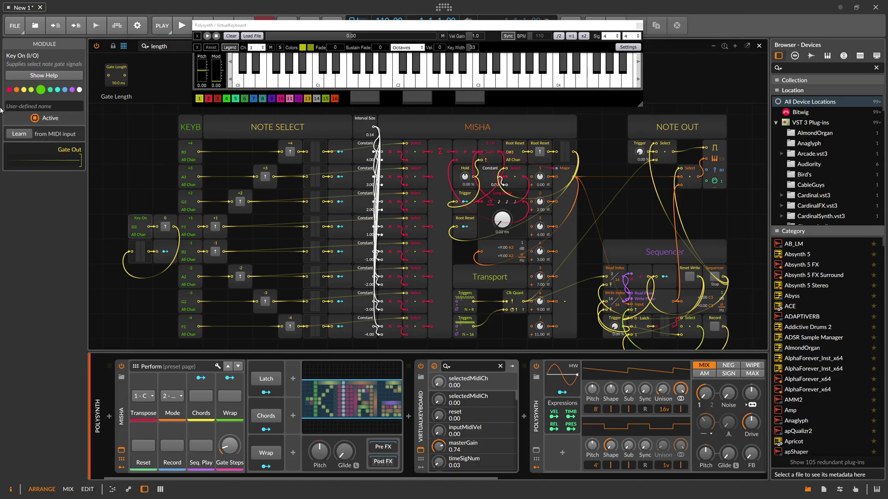
type("Current")
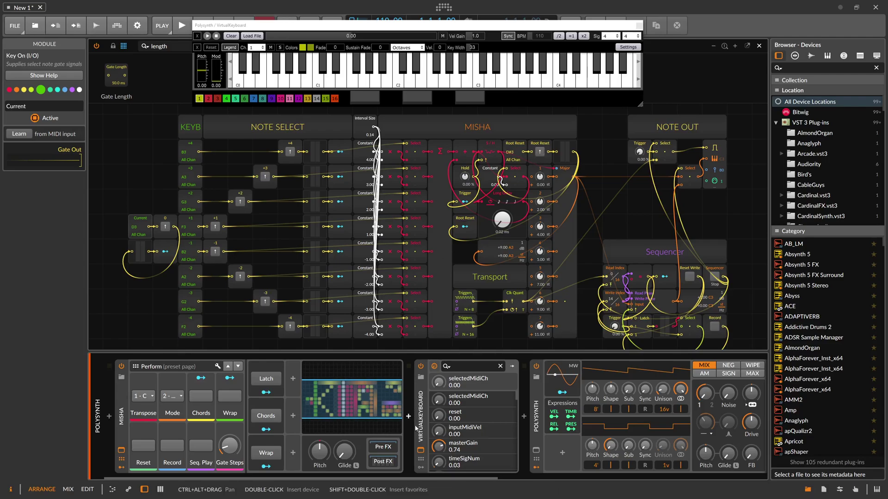
Sweep notes on the virtual keyboard and audition the Root Reset and +3 triggers with Misha's Latch on, finally switching Latch off.
left_click(310, 64)
left_click_drag(315, 63, 502, 70)
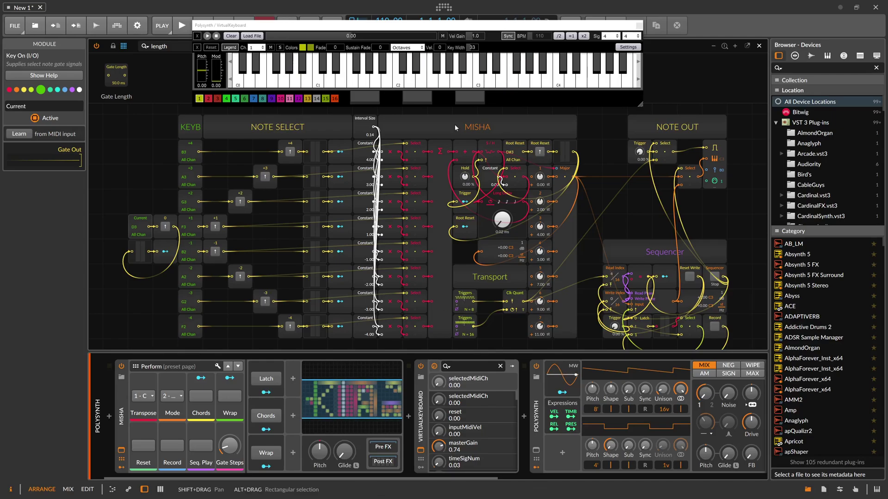
left_click(266, 379)
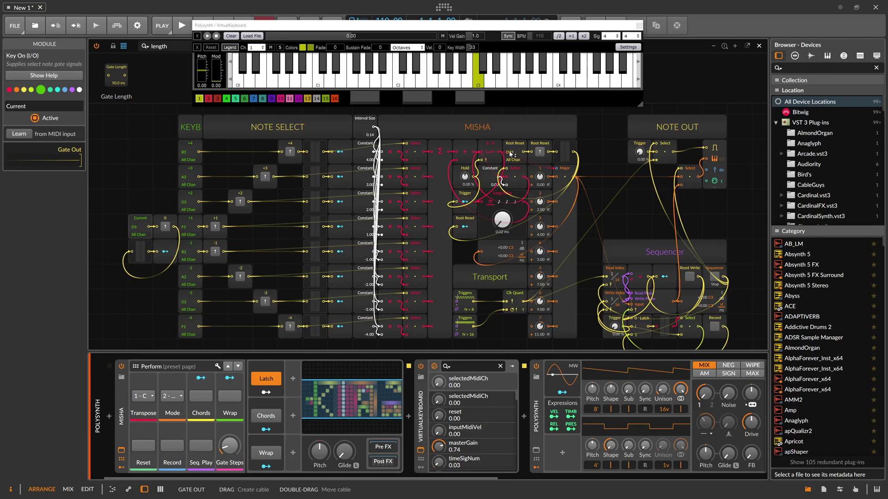
left_click(538, 153)
left_click(276, 380)
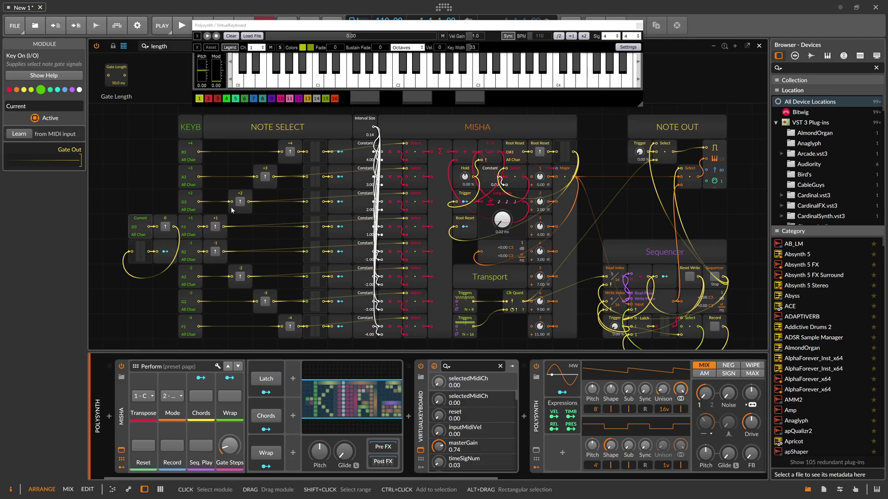
left_click(272, 377)
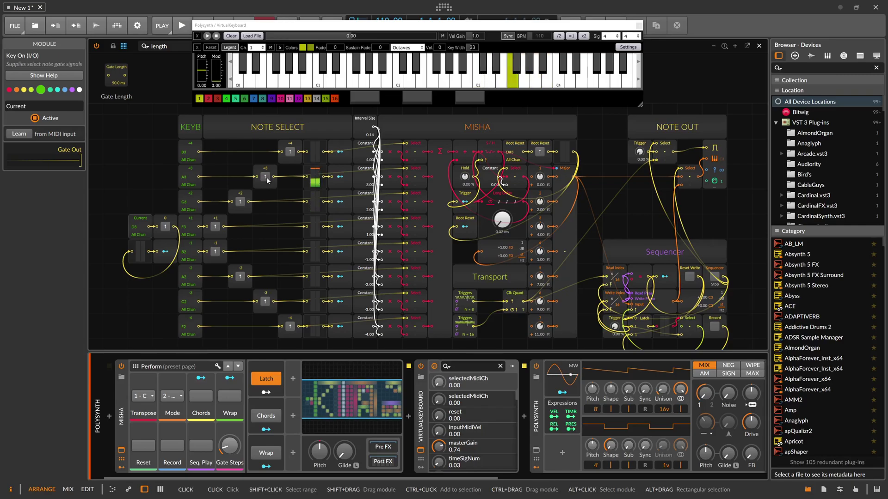
left_click(265, 378)
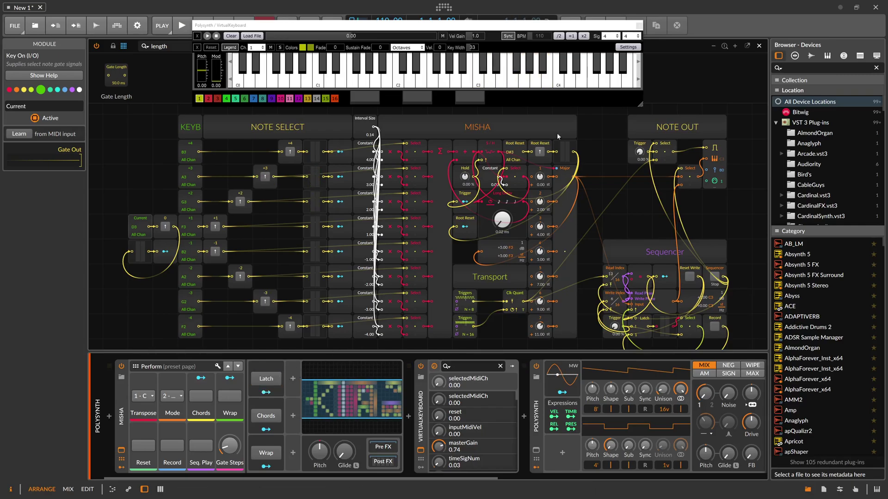
Play scattered white and black keys between A2 and B4 on the virtual keyboard.
left_click(479, 77)
left_click(531, 78)
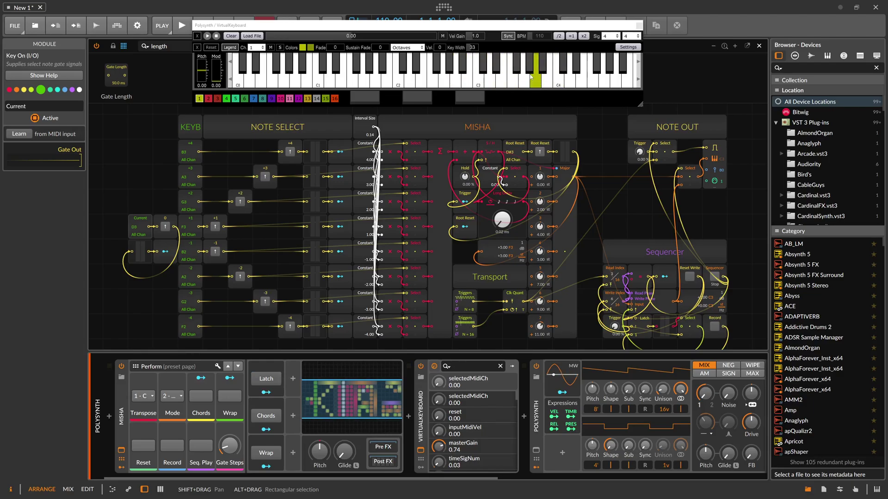
left_click(518, 65)
left_click(489, 79)
left_click(464, 83)
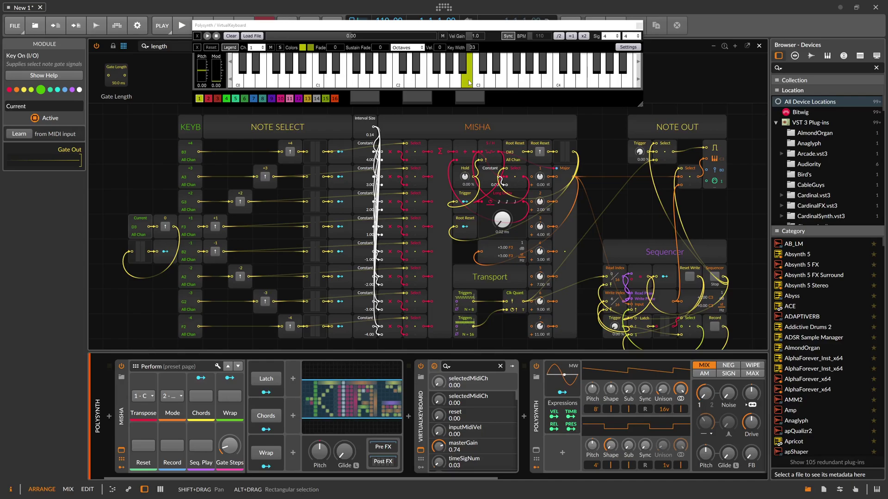
left_click(536, 81)
left_click(592, 81)
left_click(627, 82)
left_click(563, 70)
left_click(615, 81)
left_click(563, 72)
left_click(597, 69)
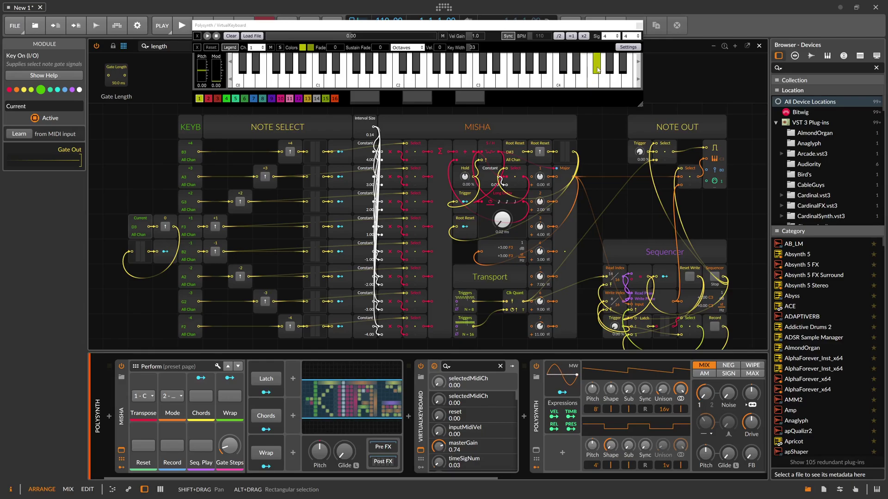
left_click(455, 81)
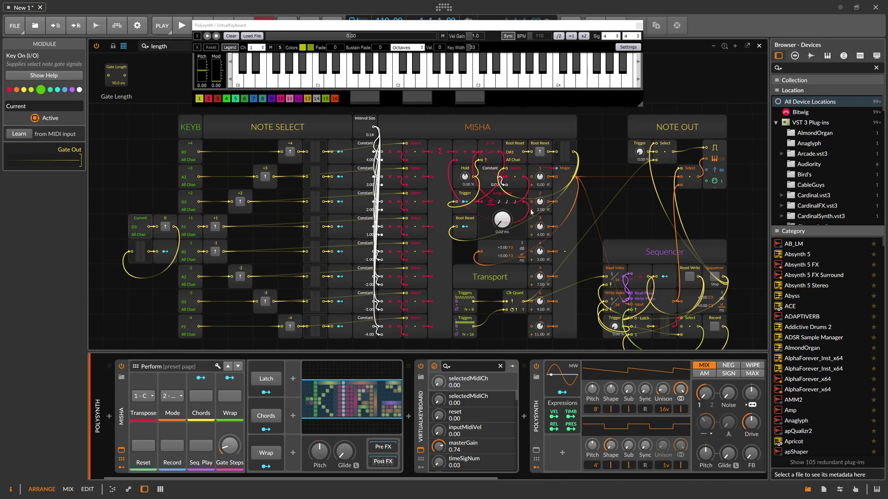
Select the Major merge module in the Misha section and audition the +2, +3 and +4 interval triggers.
left_click(558, 250)
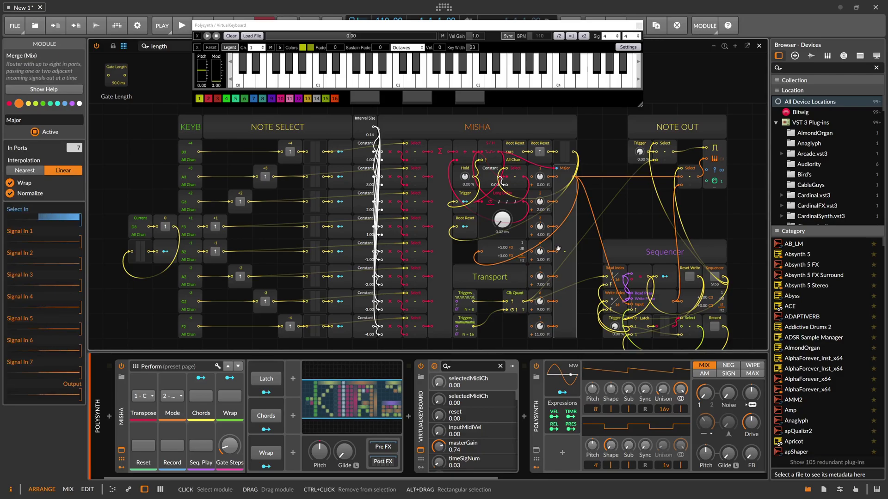
left_click(239, 201)
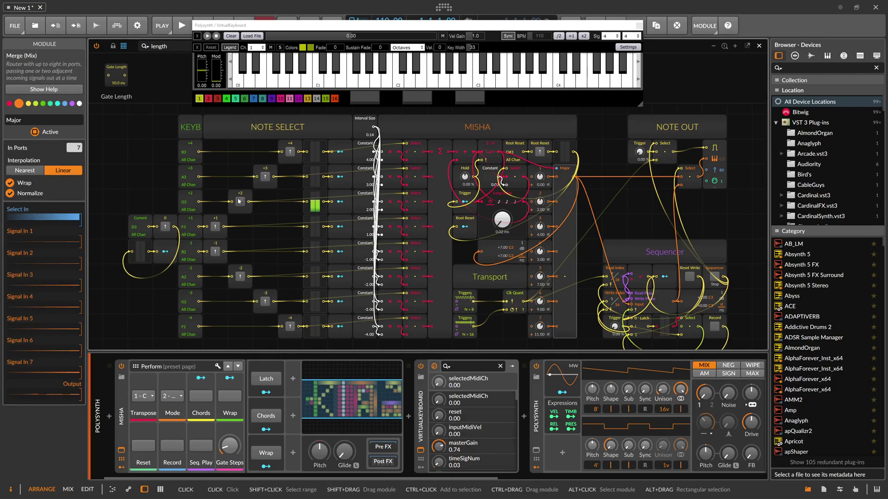
left_click(265, 177)
left_click(290, 153)
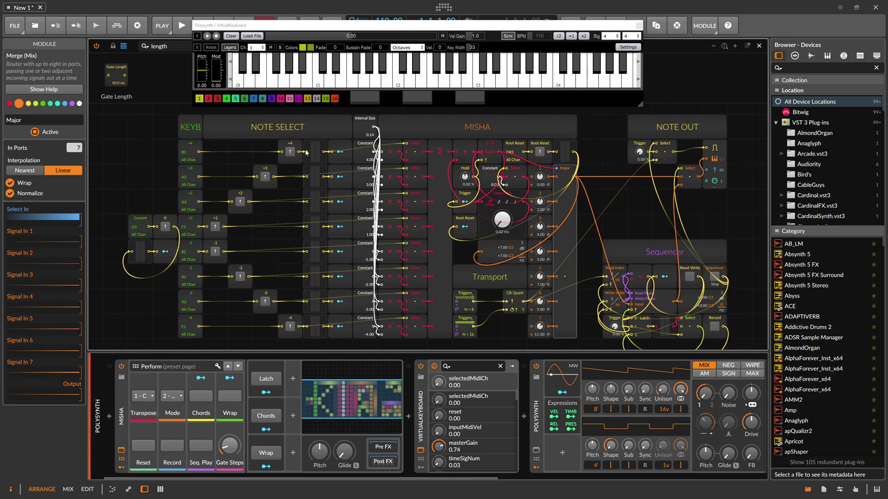
Insert a VirtualKeyboard device before Misha in the Polysynth chain and place its window below the grid.
left_click(120, 396)
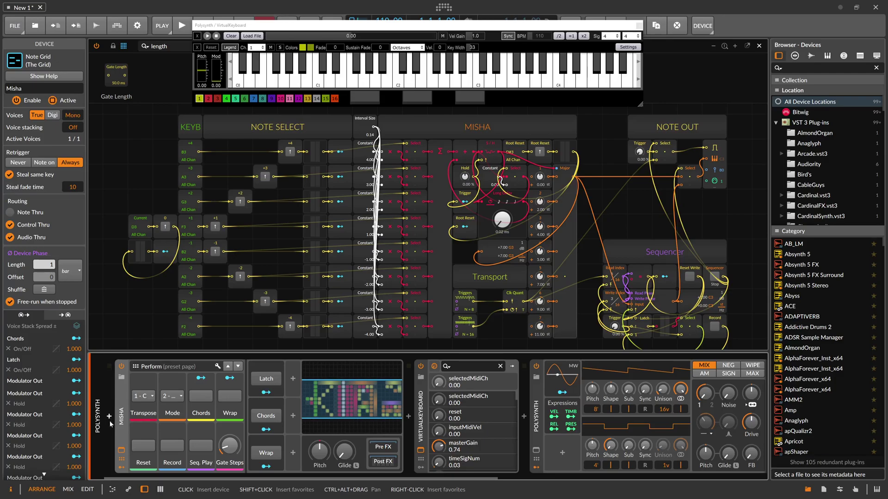
left_click(110, 419)
type("ke")
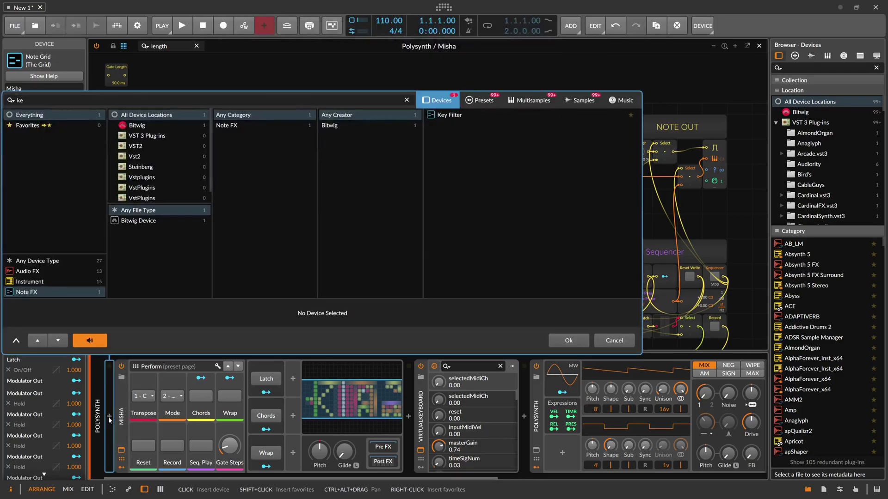
type("ybao")
key("BackSpace")
key("BackSpace")
type("oard")
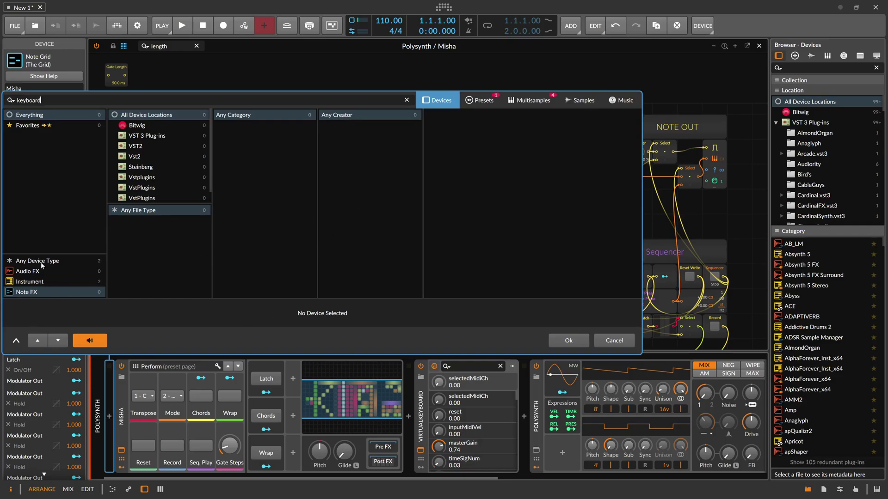
left_click(41, 262)
double_click(458, 115)
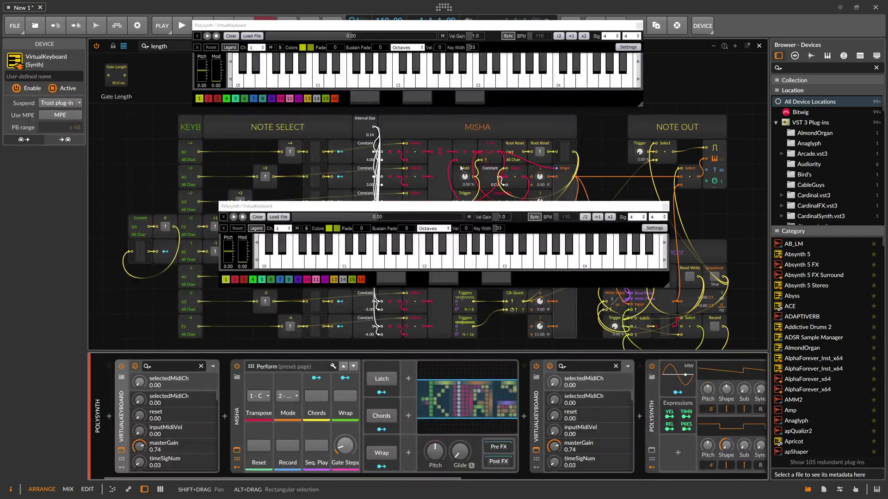
left_click_drag(395, 207, 350, 372)
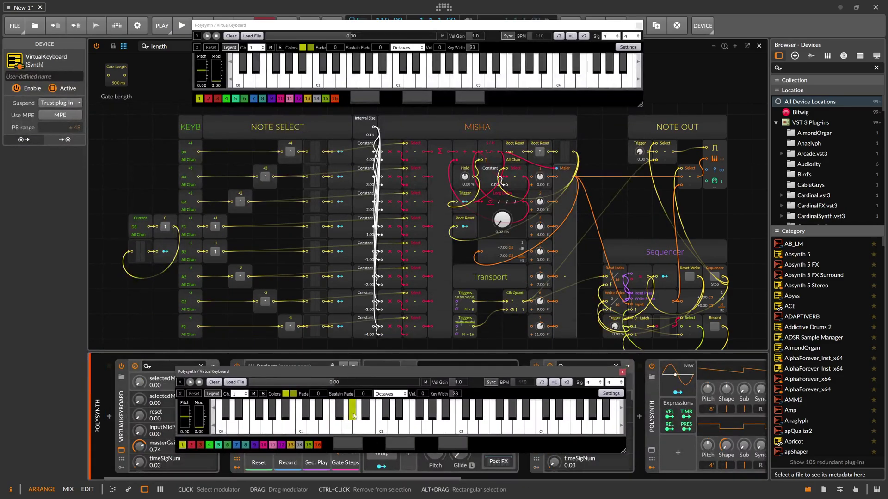
Test keys on the new input keyboard, sweeping up from D2 and triggering the root reset with D#3.
left_click(398, 416)
left_click(384, 418)
left_click(395, 428)
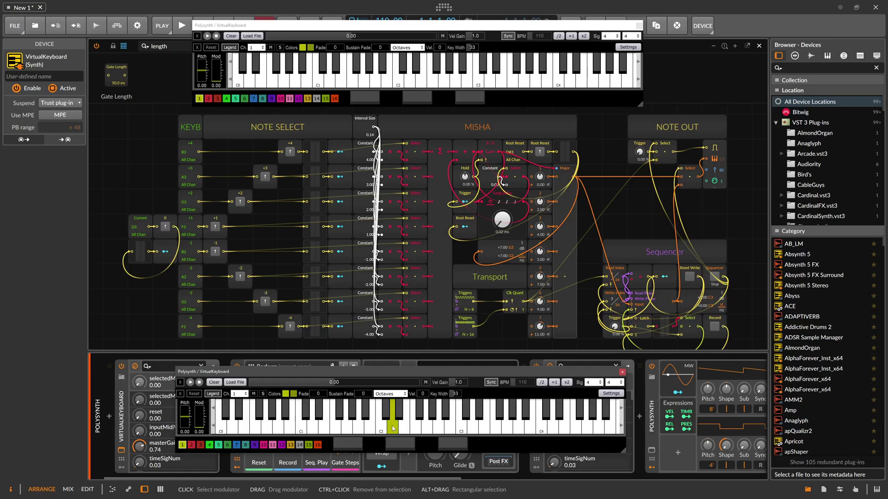
left_click_drag(392, 430, 474, 427)
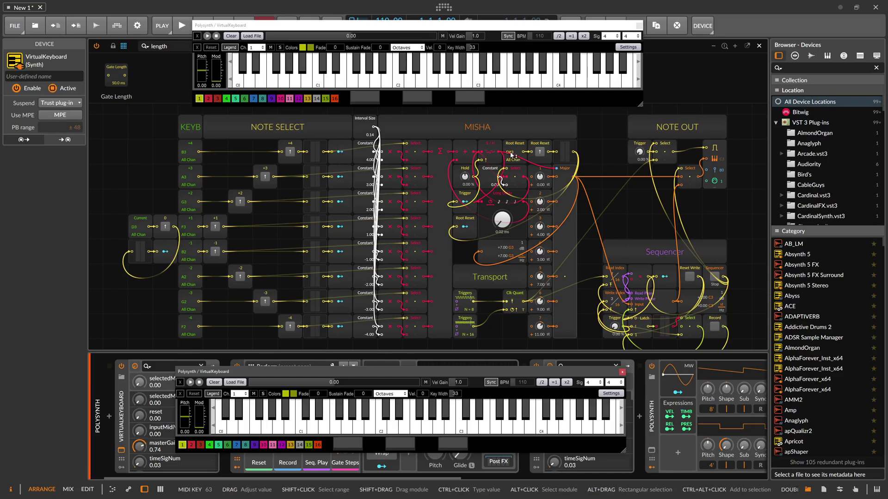
left_click(479, 414)
left_click(478, 417)
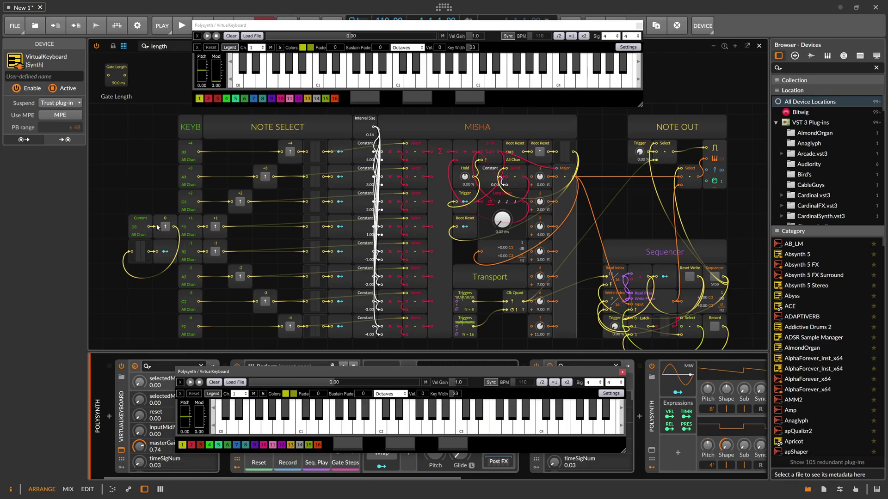
Play the Current note with D3 repeatedly and sweep the input keyboard down from F3 to G2.
left_click(483, 422)
left_click(475, 424)
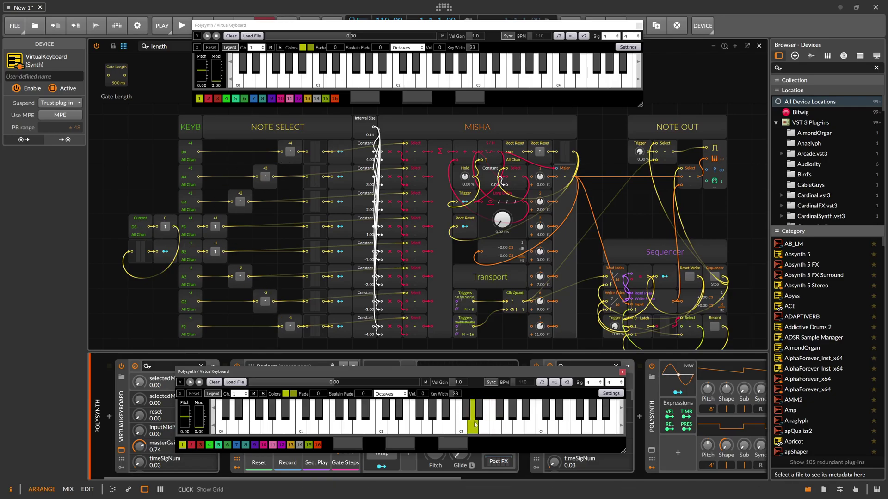
left_click(475, 424)
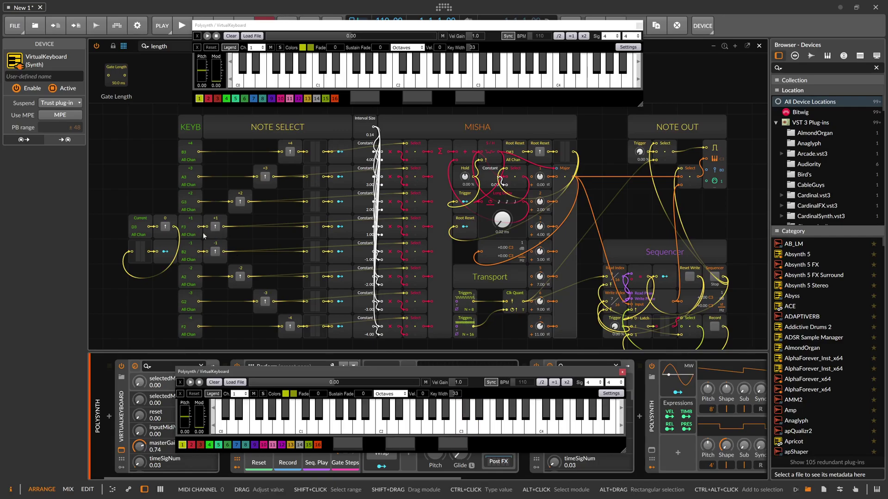
left_click_drag(495, 425, 429, 419)
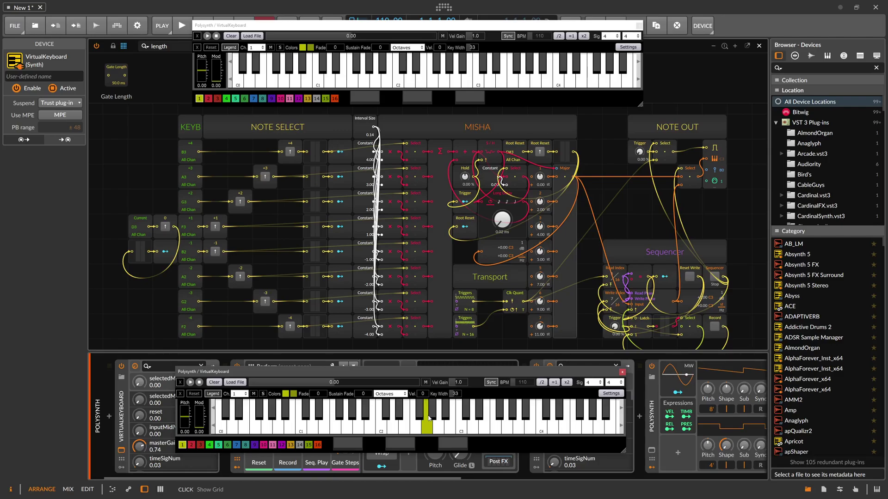
Play several black and white keys around C3 on the input keyboard, finishing on D3.
left_click(445, 411)
left_click(468, 411)
left_click(419, 412)
left_click(479, 412)
left_click(450, 425)
left_click(472, 426)
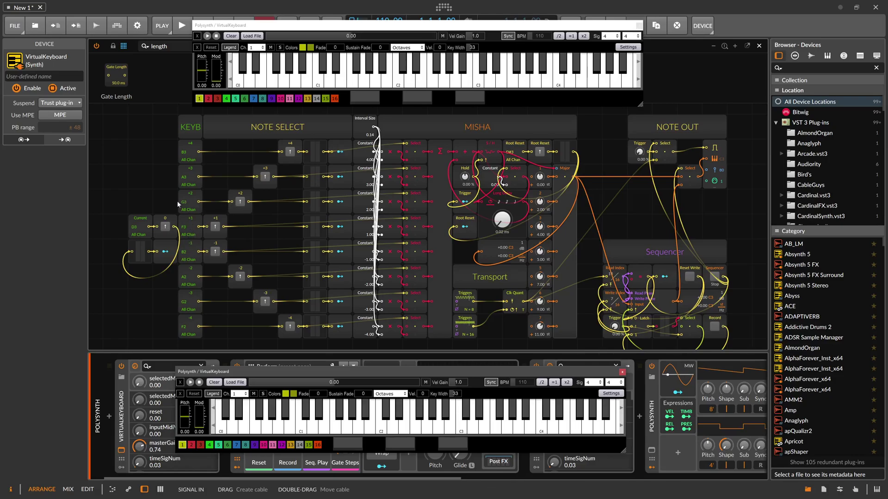
Audition the +2 interval trigger and play D3, G3 and B3 on the input keyboard, sweeping back down to F2.
left_click(238, 200)
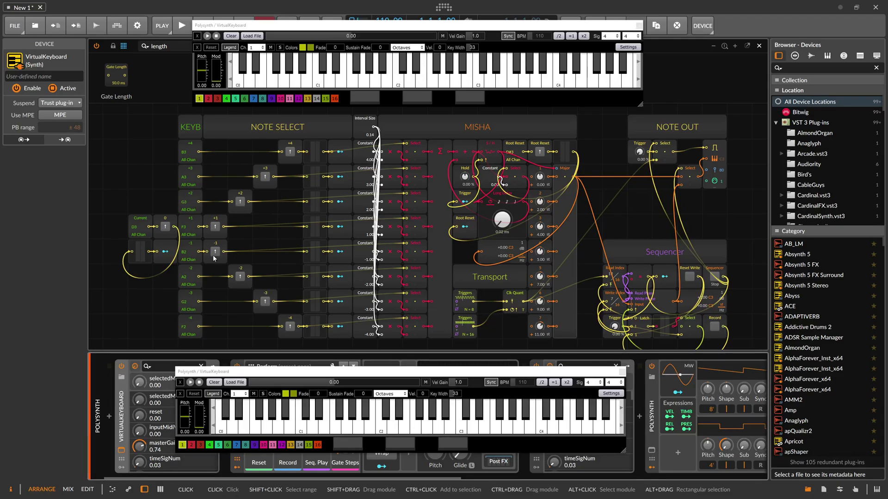
left_click(476, 428)
left_click(506, 427)
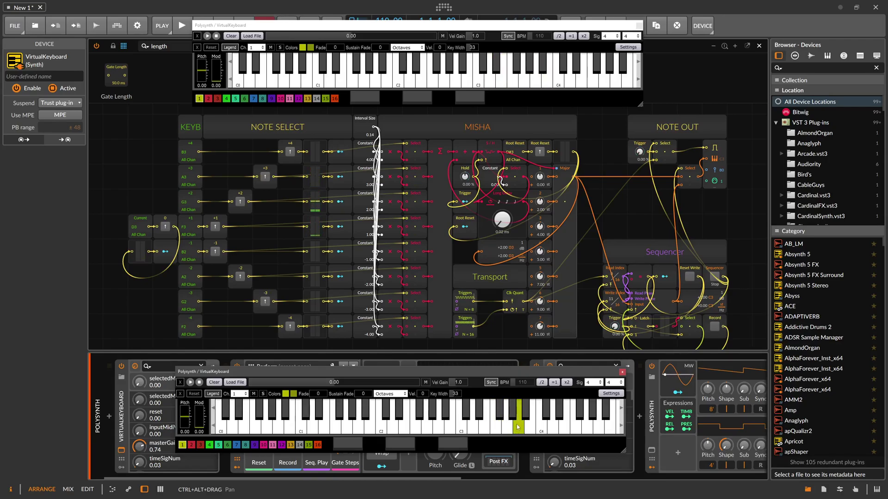
left_click(531, 429)
left_click_drag(531, 430, 416, 403)
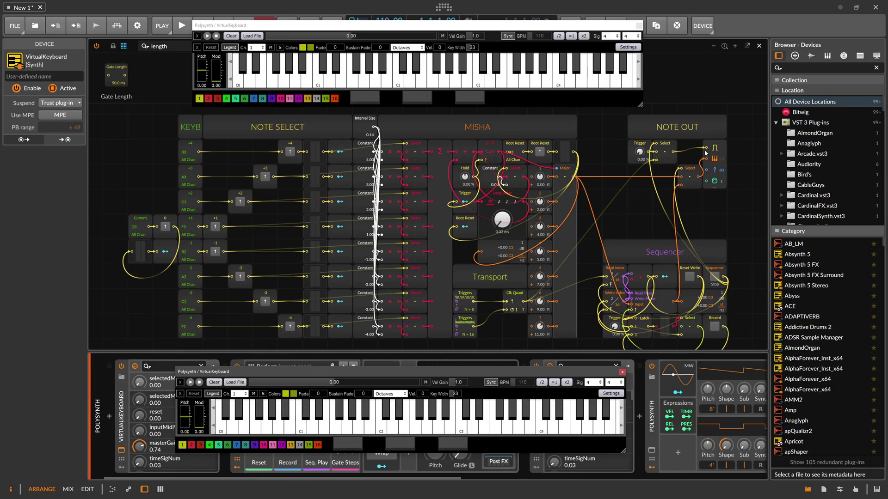
Audition the +3 interval trigger twice in the Note Select section.
left_click(264, 177)
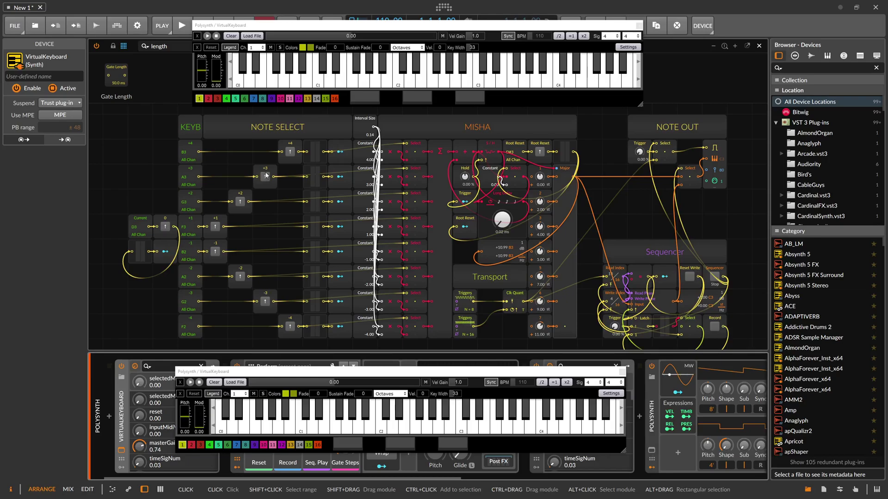
left_click(265, 176)
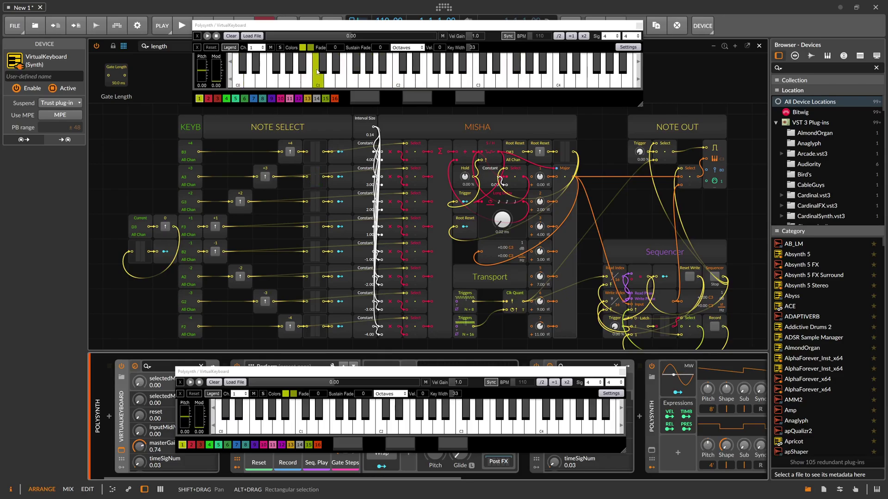
Try a Gate Length module in the Note Out section with repeated notes on the upper keyboard, and remove the module again.
left_click(305, 27)
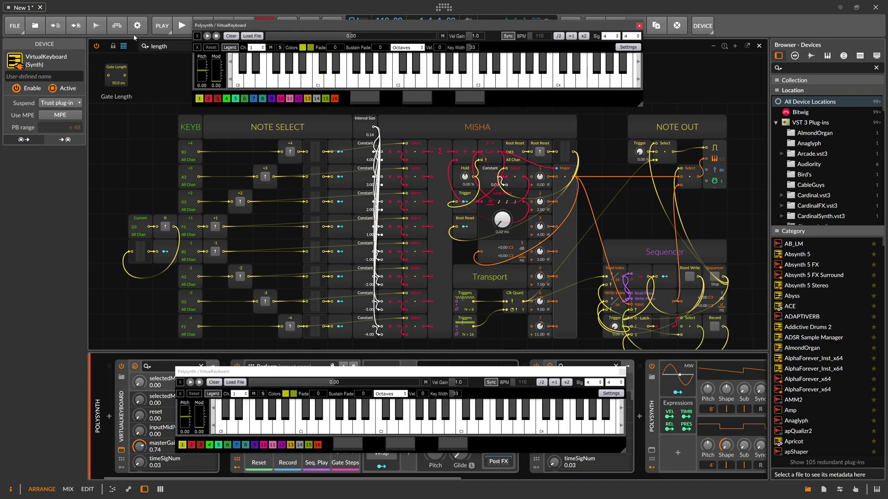
left_click(700, 157)
key("ctrl+v")
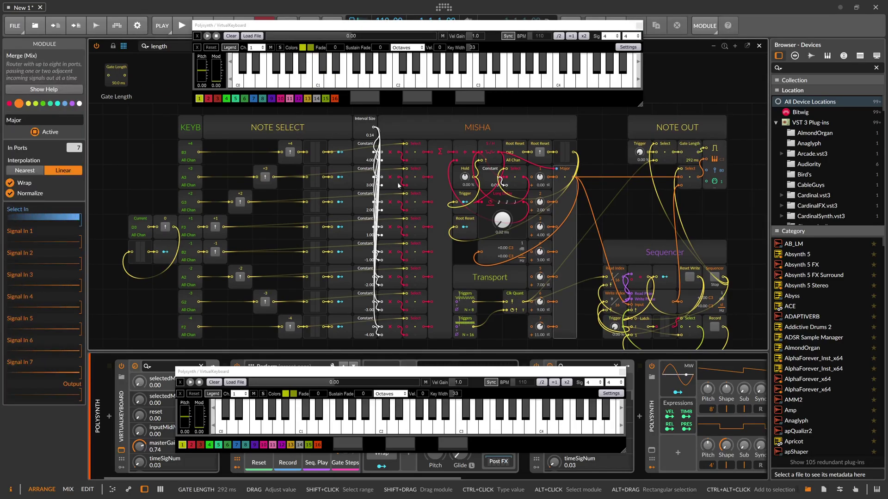
left_click(512, 80)
left_click(512, 80)
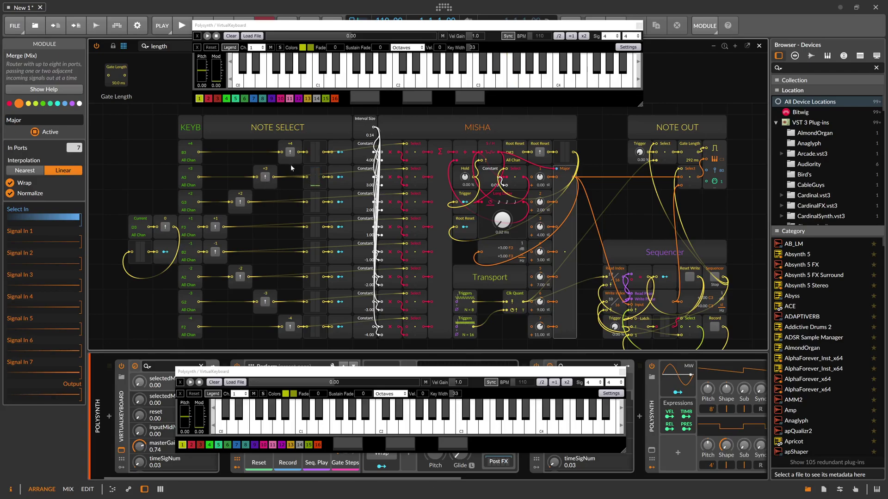
left_click(690, 144)
key("Delete")
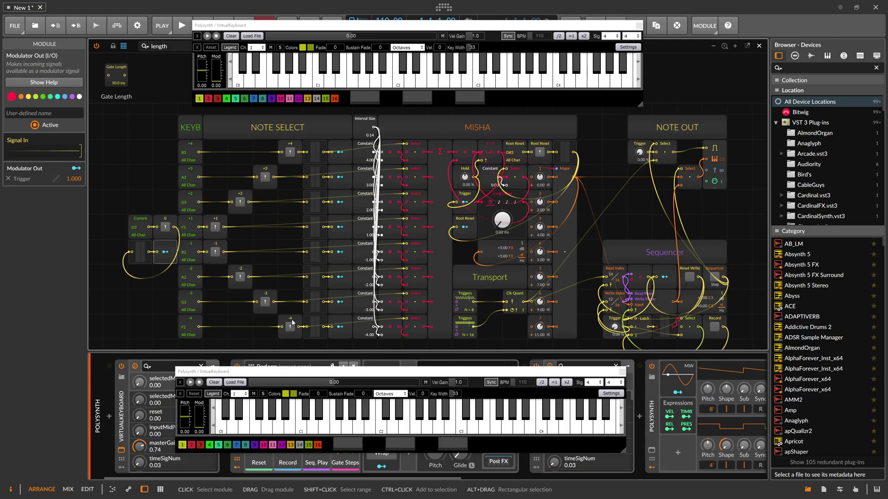
Close the lower virtual keyboard window and trigger Misha's Reset control several times.
left_click_drag(582, 371, 607, 373)
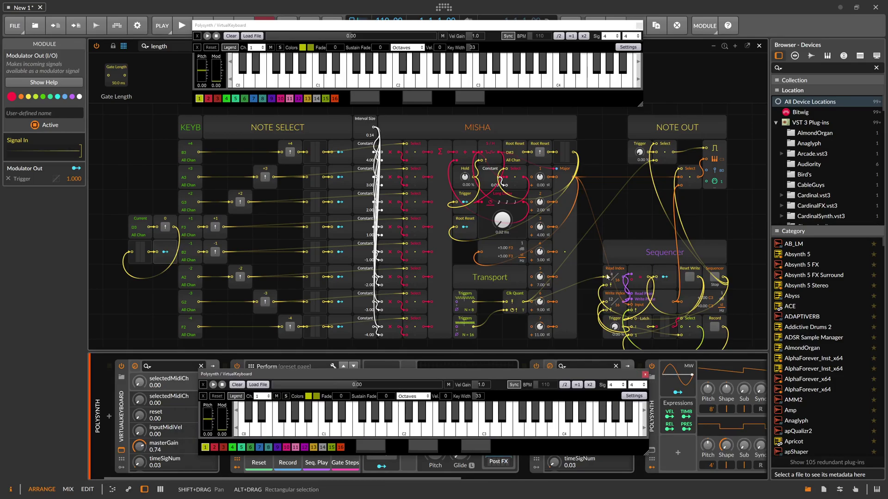
left_click(645, 374)
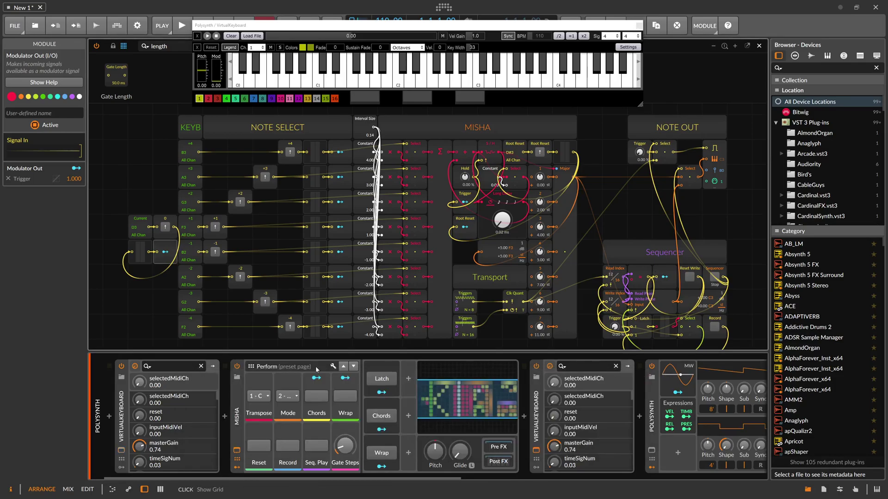
left_click(265, 449)
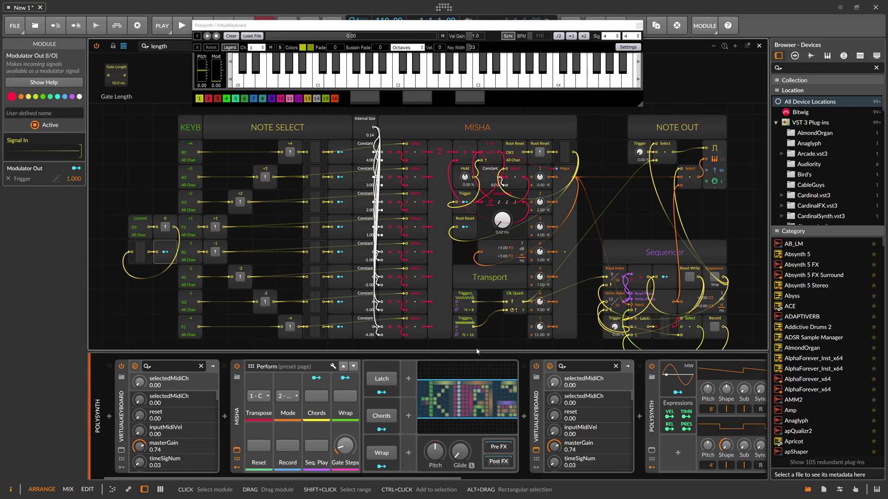
left_click(263, 445)
left_click(264, 445)
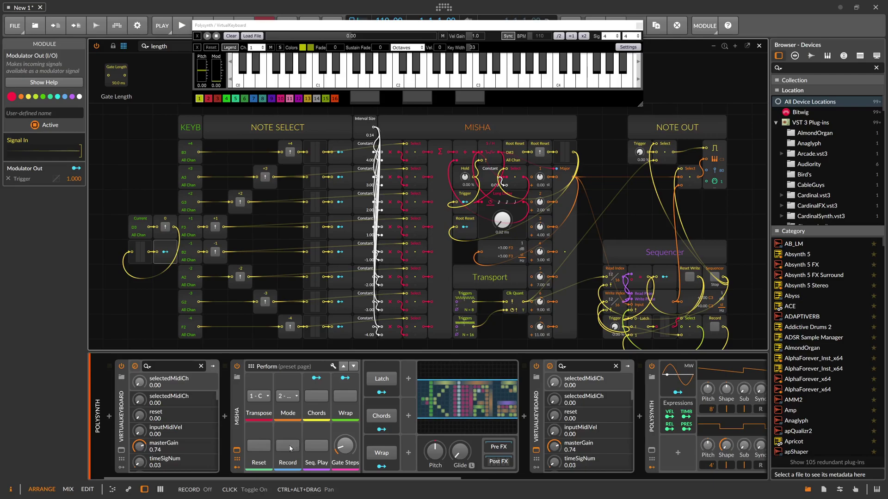
Operate Misha's Record control, and switch Seq. Play on and off again.
left_click(290, 444)
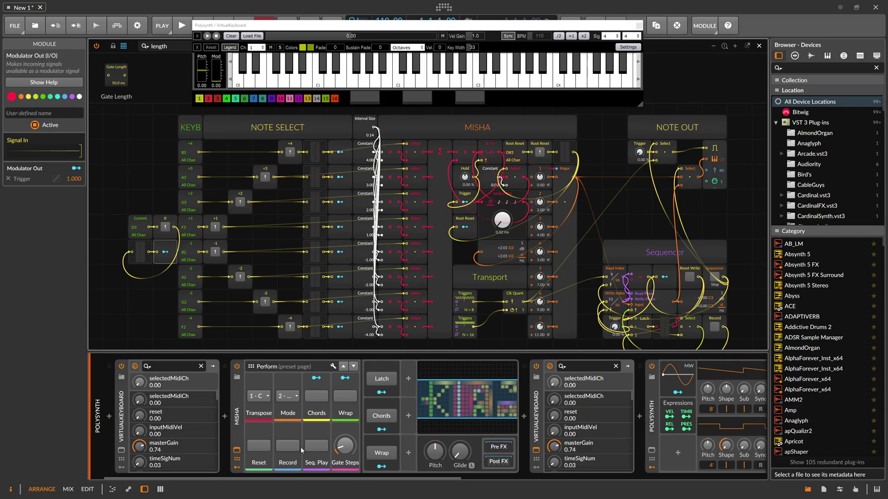
left_click(317, 448)
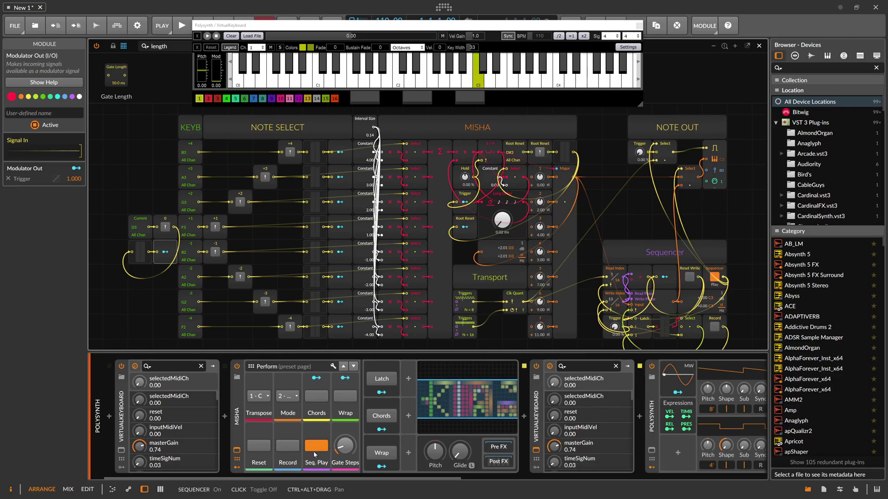
left_click(314, 448)
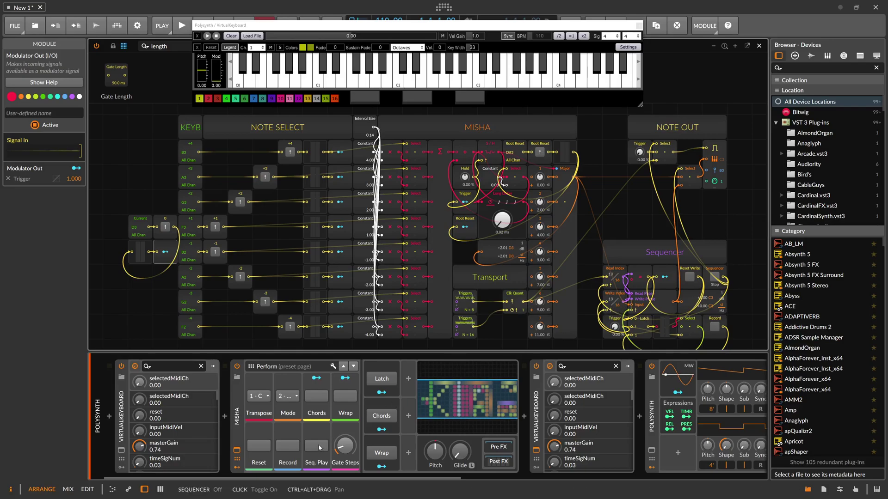
Lower Gate Steps to 7, start Seq. Play and lower Gate Steps further to 6.
mouse_move(344, 446)
left_click_drag(344, 446, 344, 452)
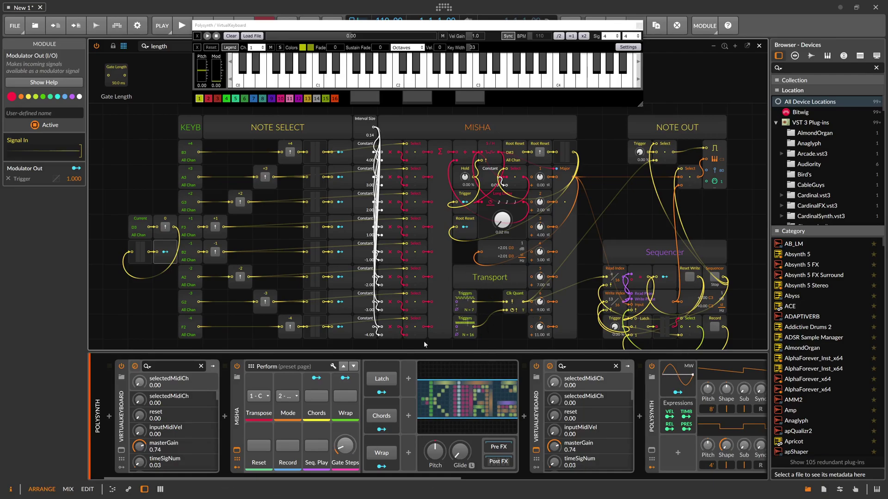
left_click(316, 446)
mouse_move(344, 448)
left_click_drag(344, 448, 336, 453)
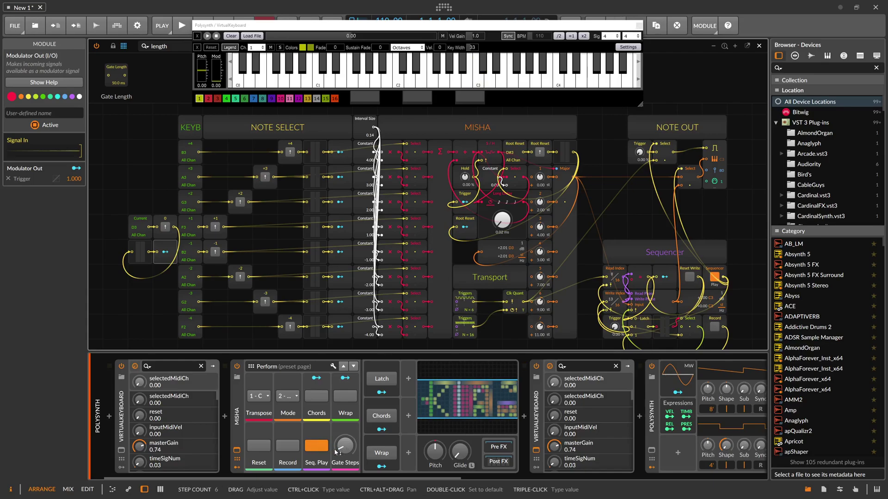
Stop Seq. Play and set the step count of the first Triggers module in the Transport section to 6.
left_click_drag(336, 453, 342, 451)
left_click(316, 446)
left_click(470, 302)
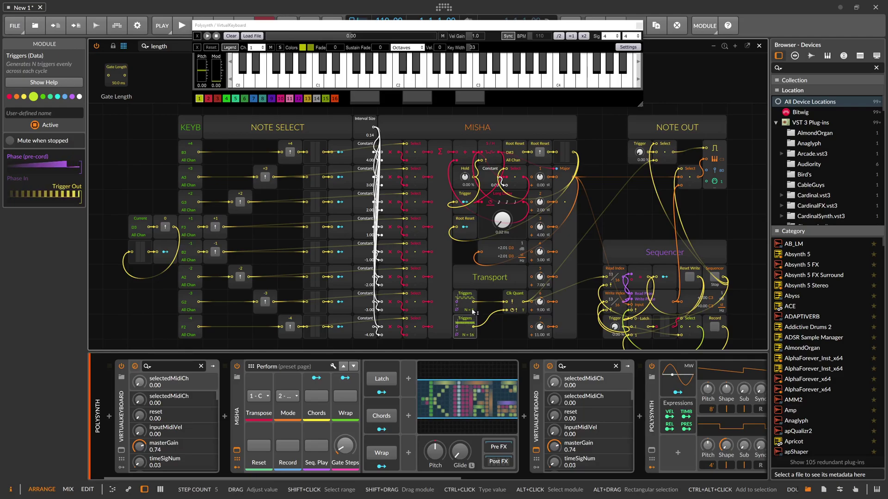
left_click_drag(474, 313, 474, 306)
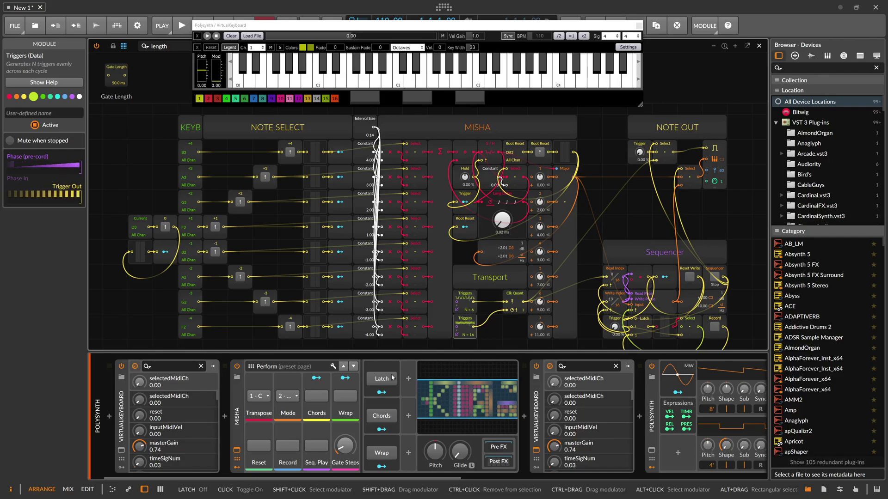
left_click(259, 396)
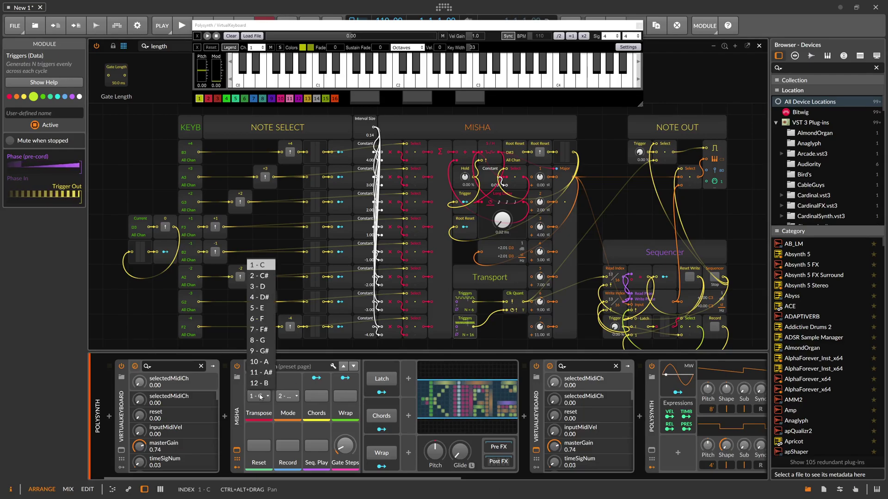
left_click(286, 397)
left_click(286, 397)
left_click(287, 398)
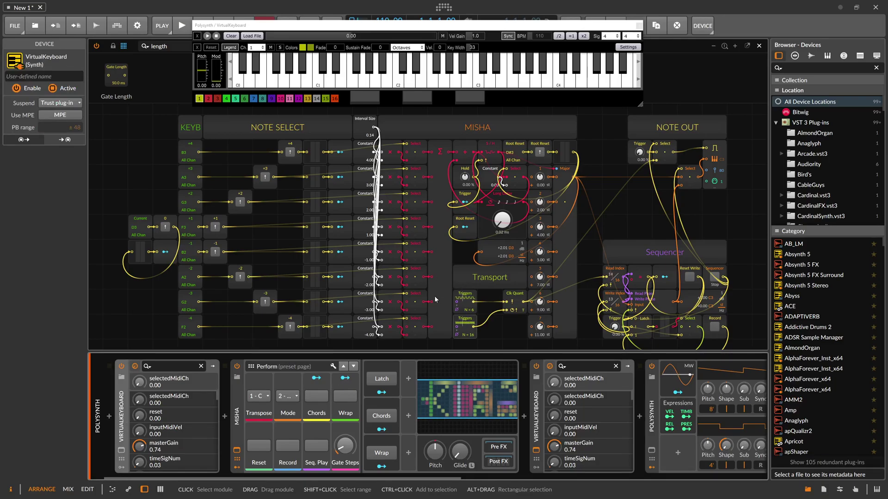
Set Transpose to 4 - D#, trigger Root Reset in the Misha section and play D3 on the virtual keyboard.
left_click(260, 397)
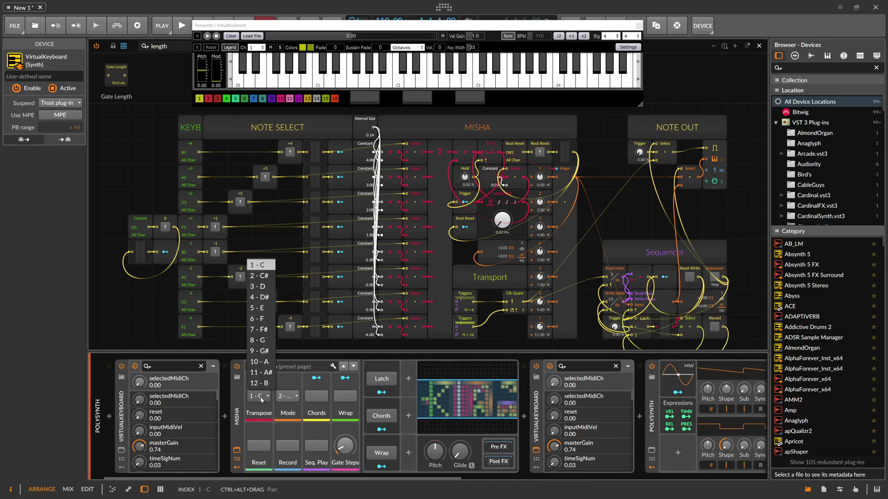
left_click(262, 298)
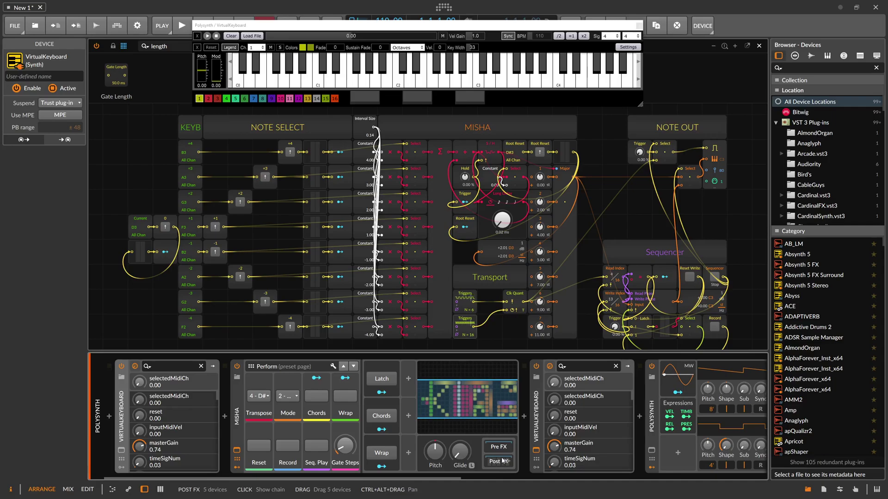
left_click(539, 153)
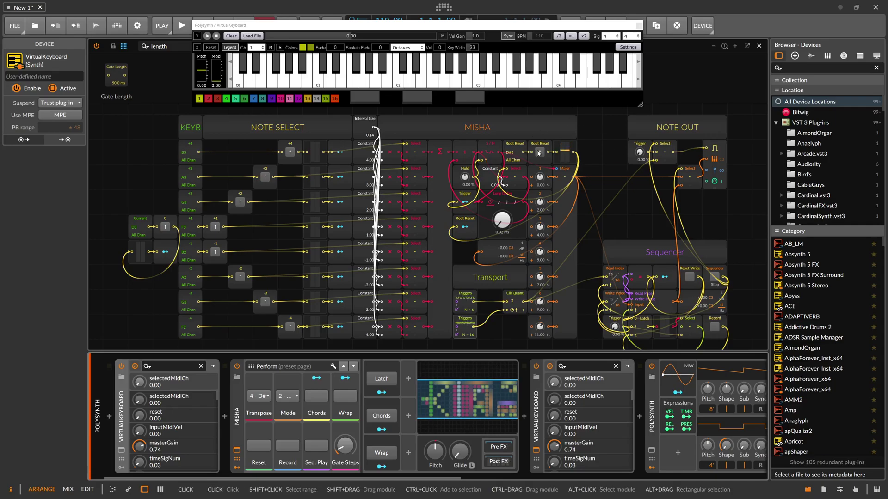
left_click(492, 62)
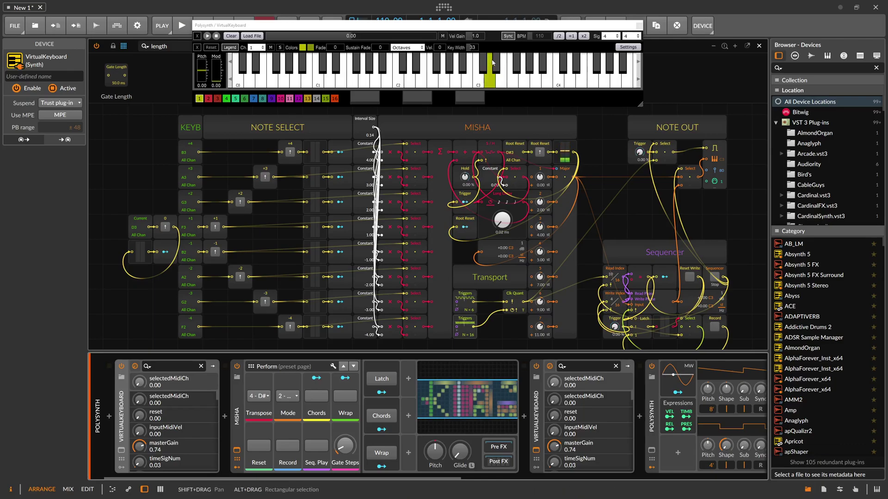
Set Transpose to 5 - E and audition a note just above C3 on the virtual keyboard.
left_click(257, 397)
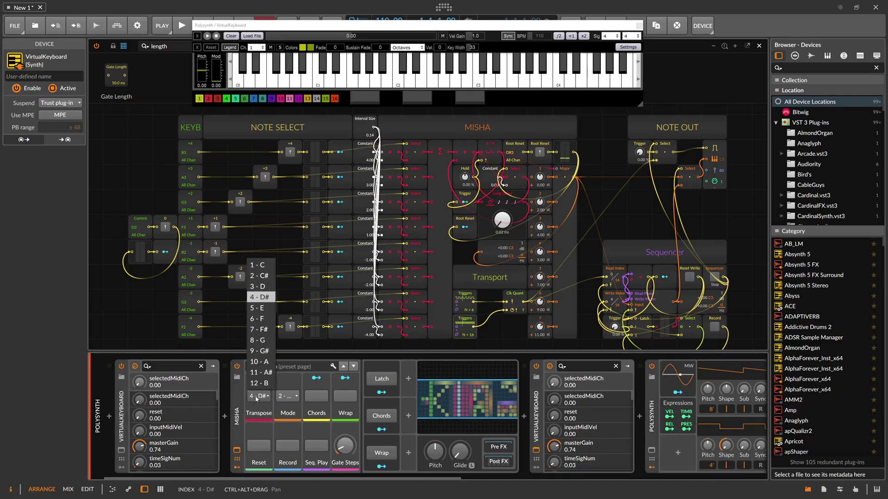
left_click(263, 309)
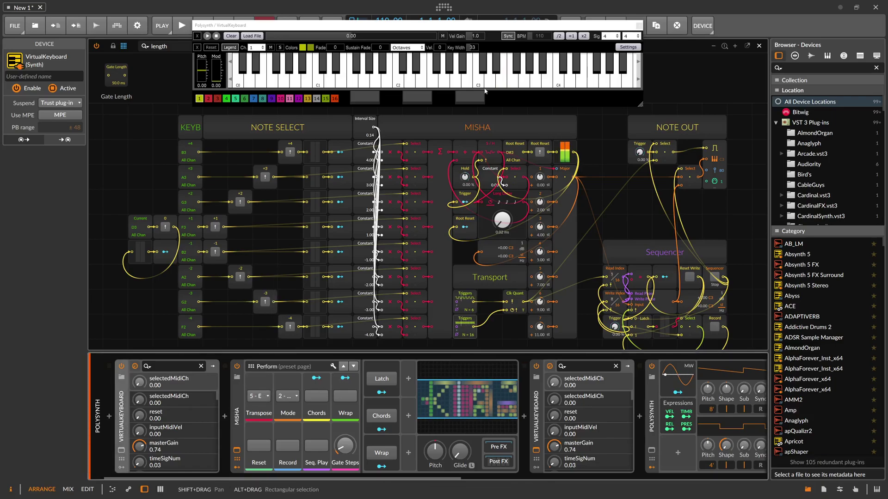
left_click(508, 86)
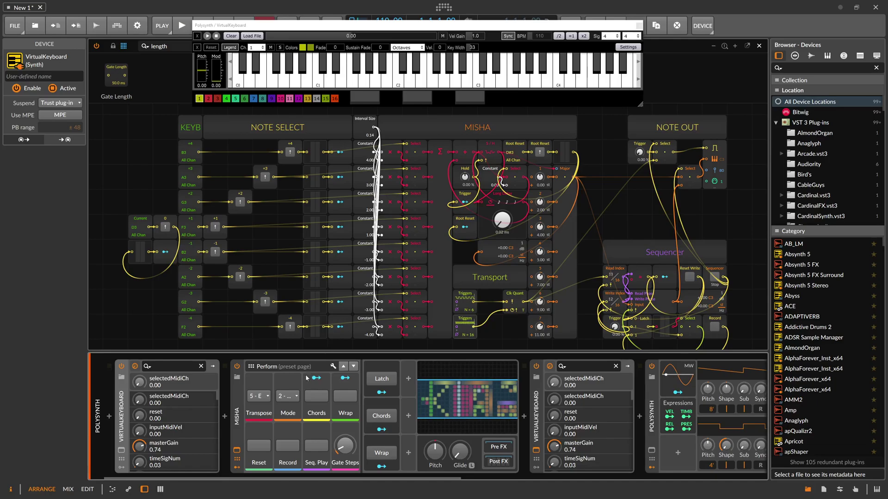
Set the scale Mode to 3 - Natural Minor.
left_click(297, 397)
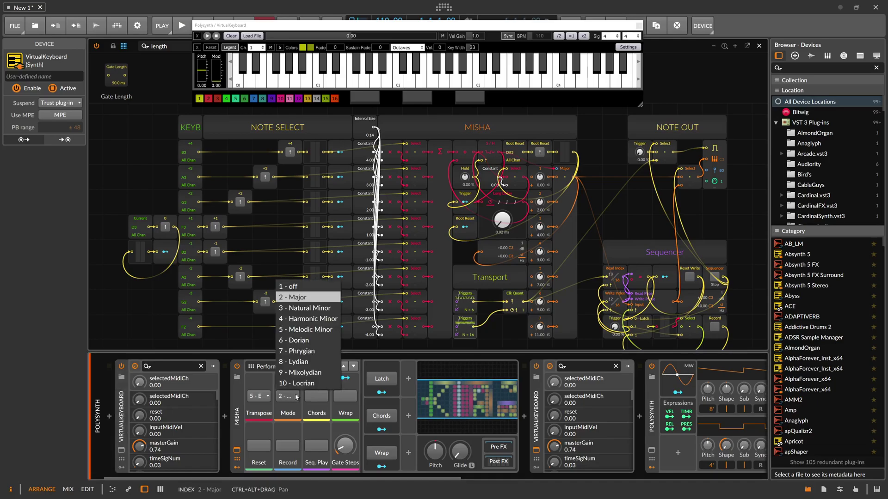
left_click(295, 309)
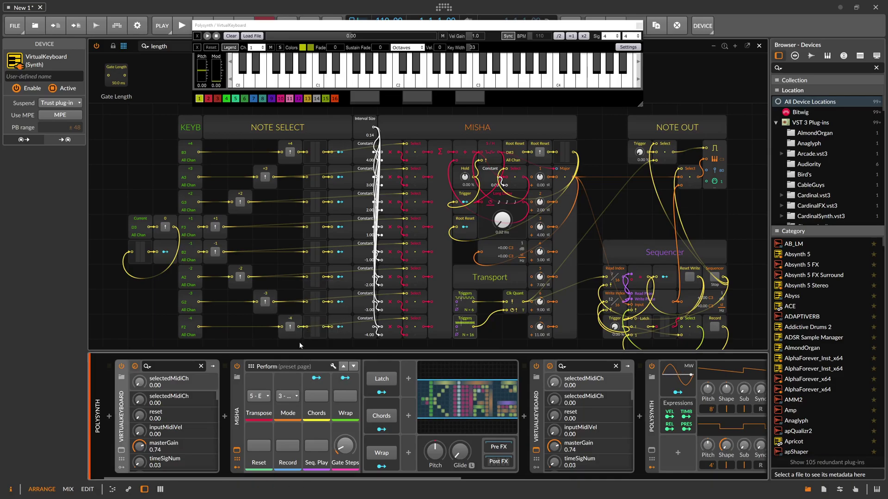
left_click(293, 396)
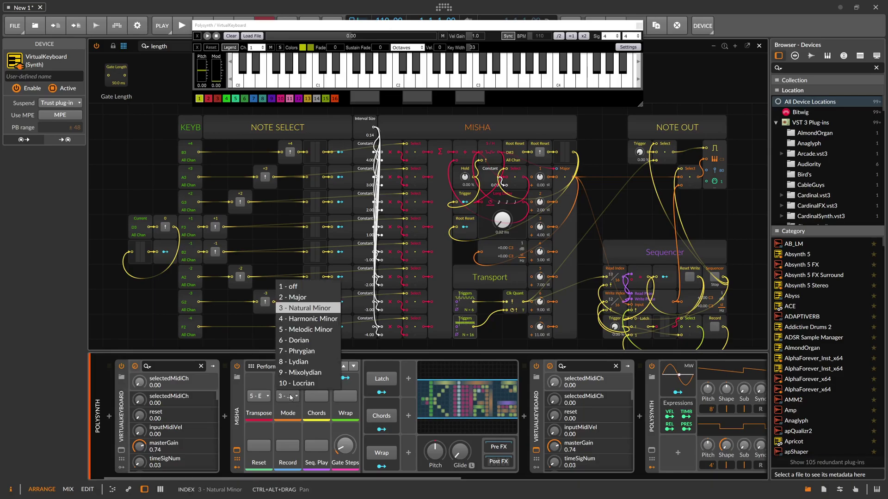
left_click(290, 398)
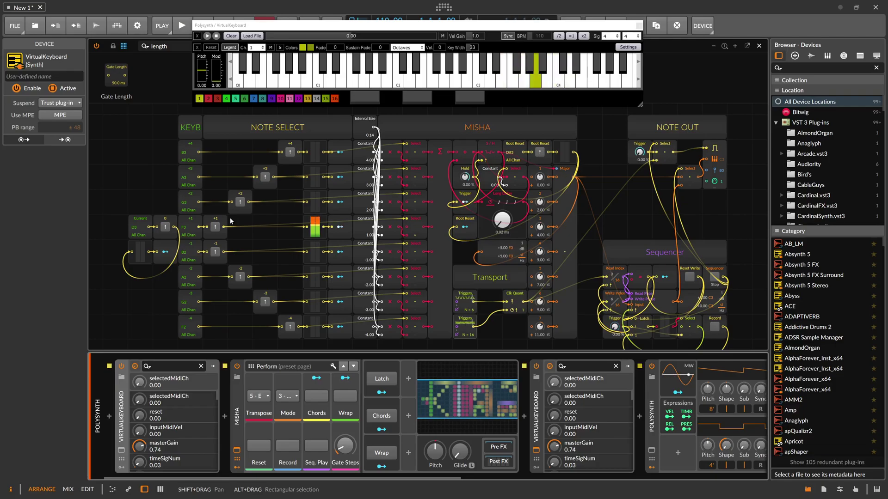
Set Transpose to 4 - D# and the scale Mode to 2 - Major.
left_click(265, 398)
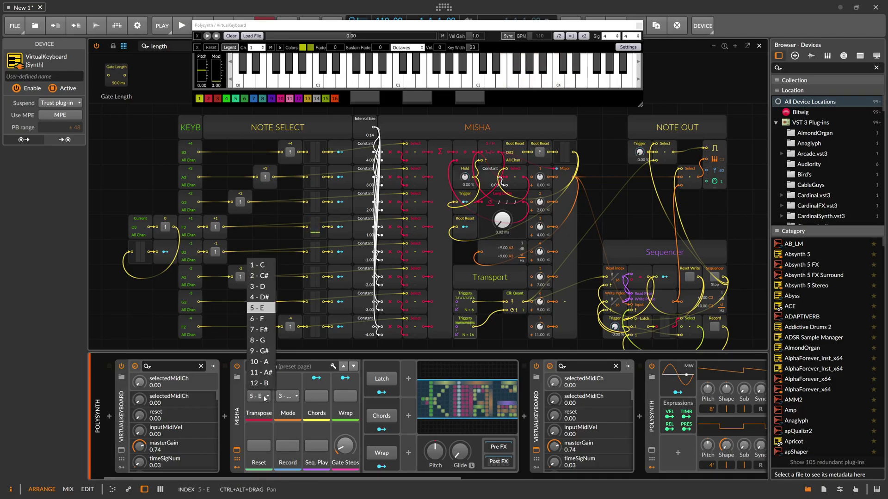
left_click(270, 298)
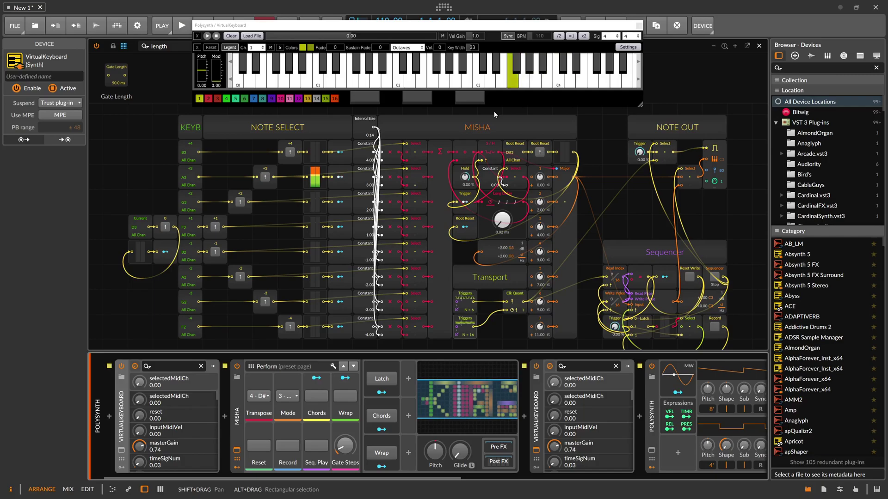
left_click(289, 395)
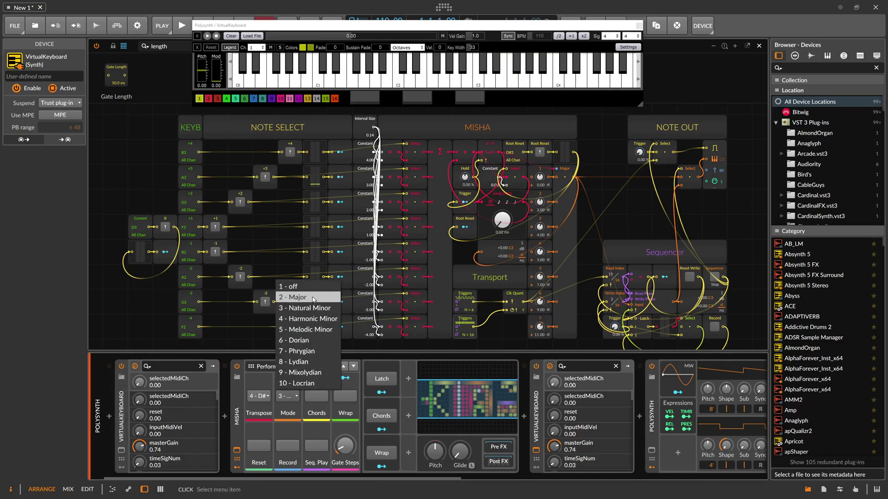
left_click(312, 296)
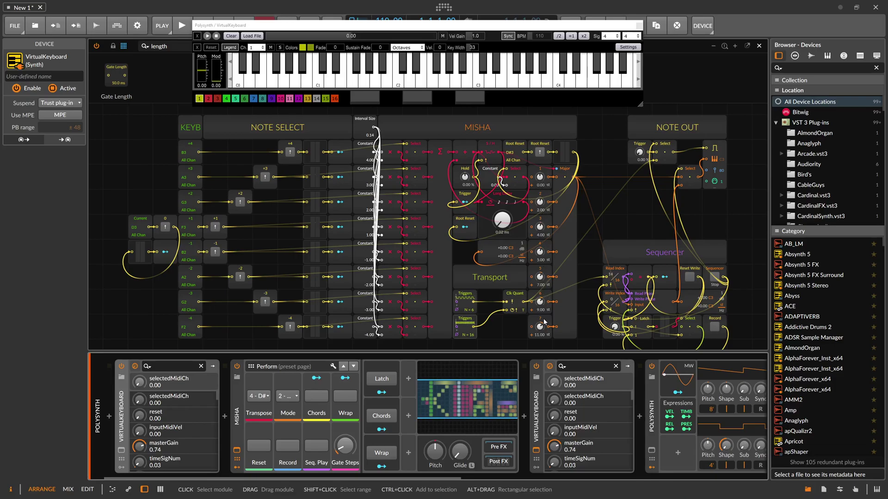
Select the scale Merge modules beside the note value knobs in the Misha section and review the Mode options.
left_click(572, 221)
left_click_drag(587, 171, 533, 334)
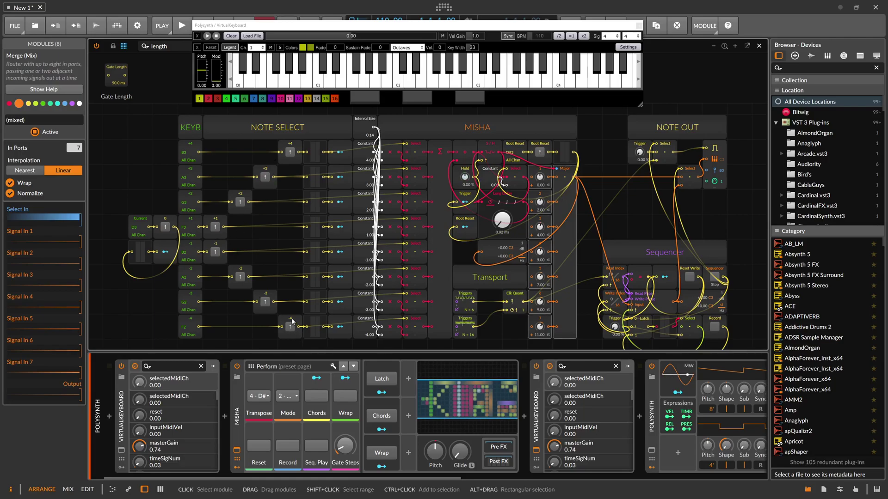
left_click(288, 397)
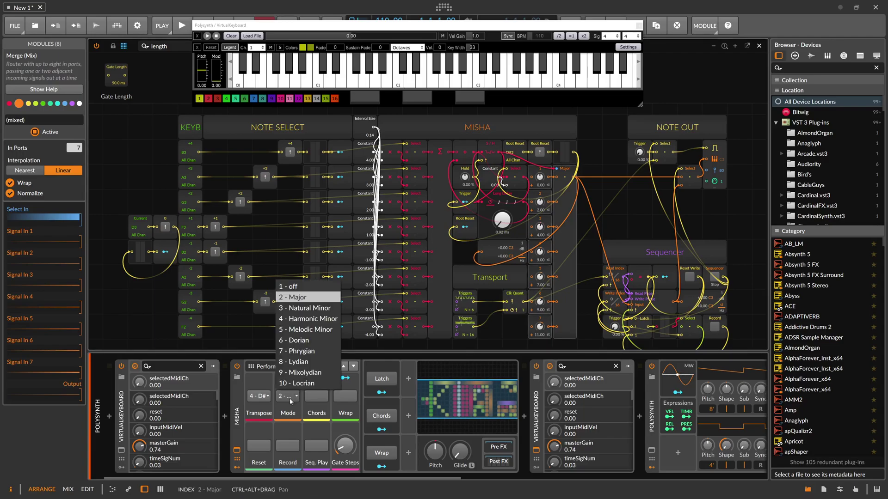
left_click(317, 400)
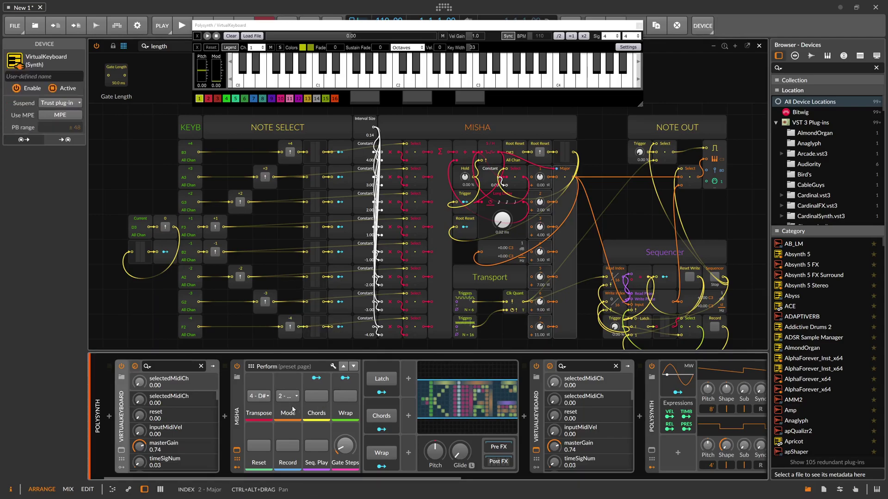
Enable Chords on the Misha device and set the scale Mode to 3 - Natural Minor.
left_click(319, 401)
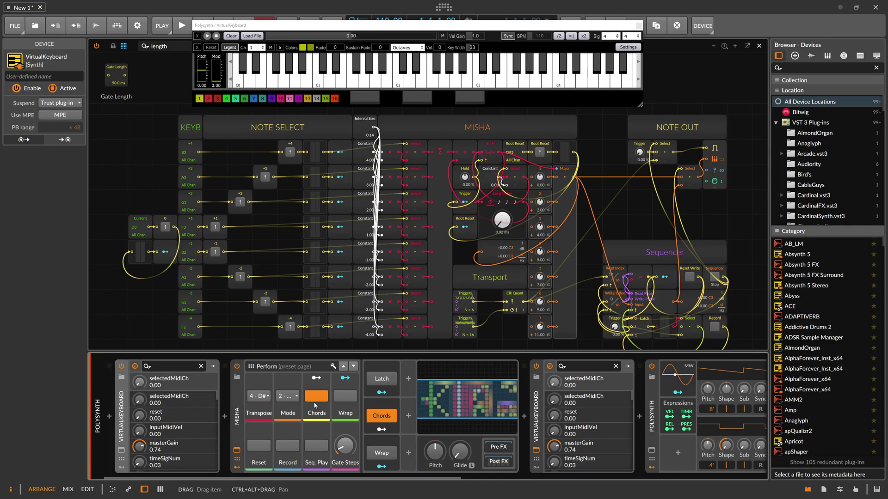
left_click(287, 396)
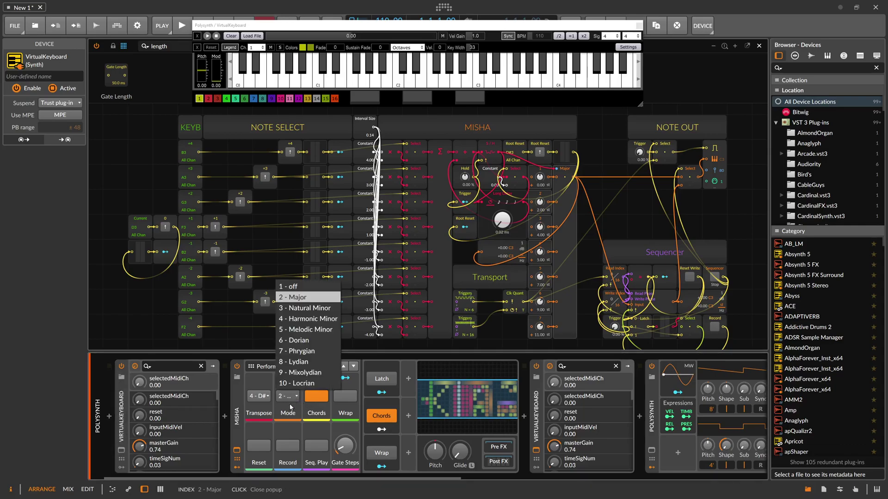
left_click(290, 404)
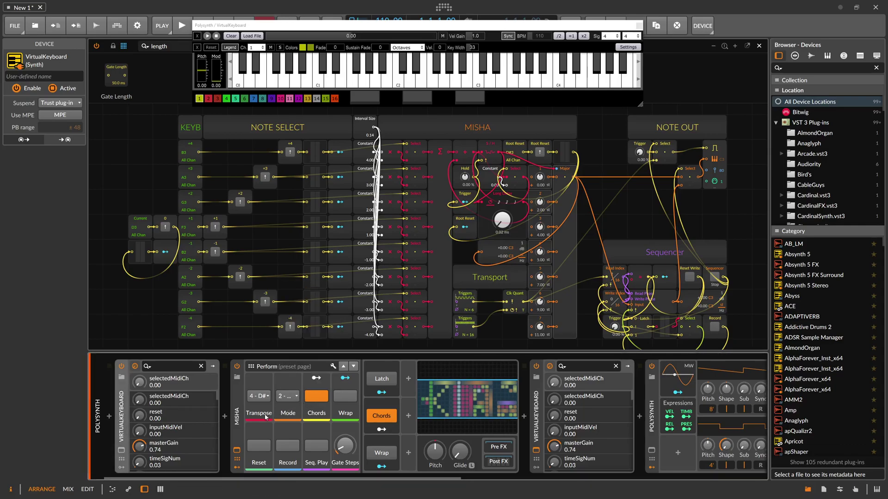
left_click(289, 399)
left_click(289, 400)
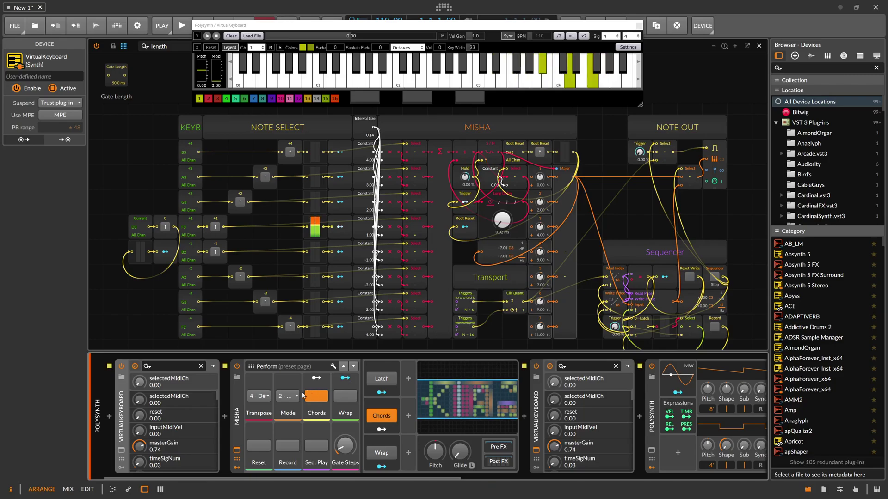
left_click(289, 396)
left_click(309, 308)
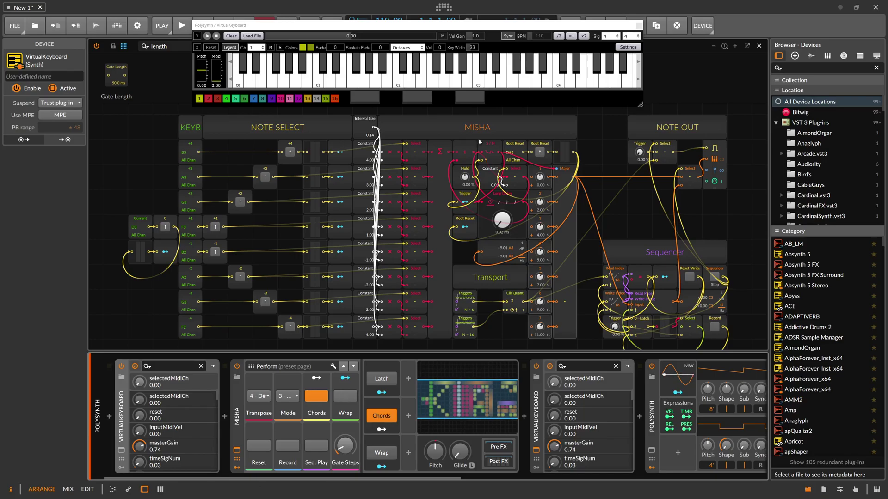
Audition notes around C3 on the virtual keyboard with Chords and Wrap enabled.
left_click(481, 86)
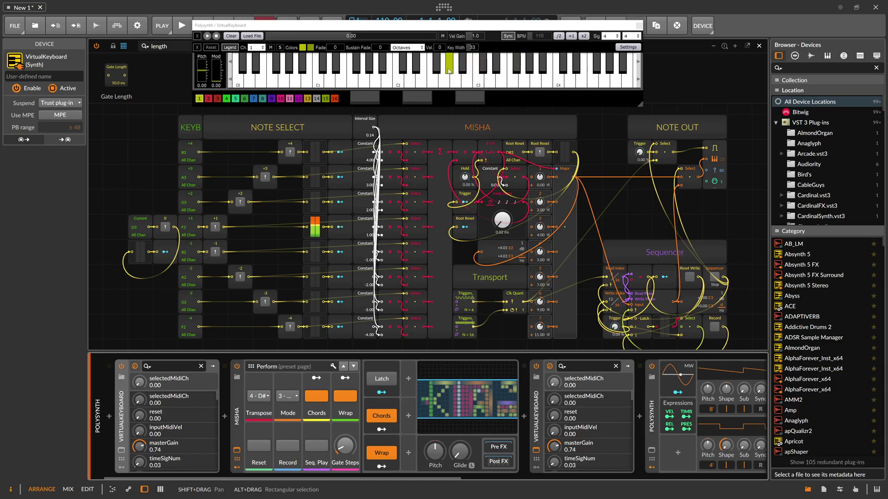
left_click(472, 96)
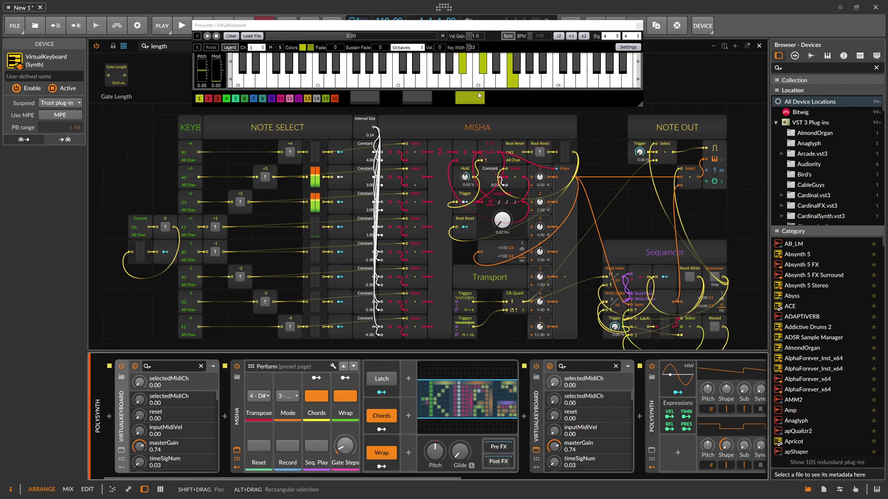
left_click(479, 95)
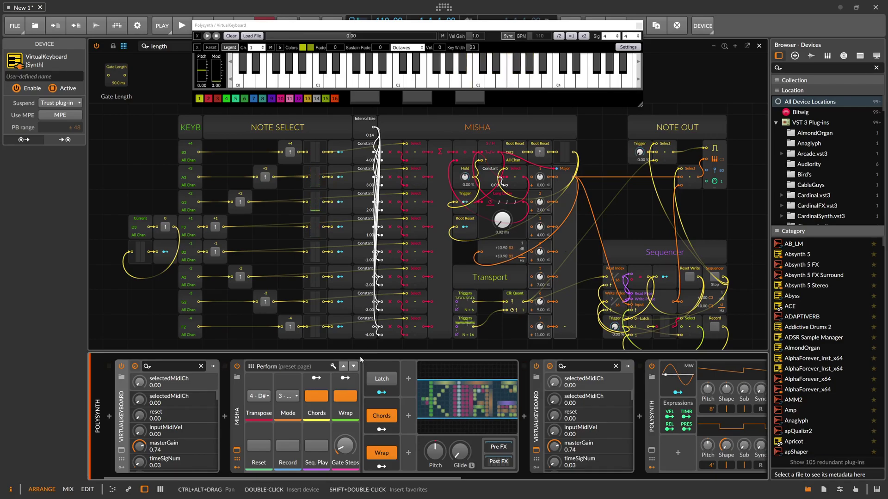
Switch the Misha performance toggles from Chords with Wrap to Latch with Chords.
left_click(322, 400)
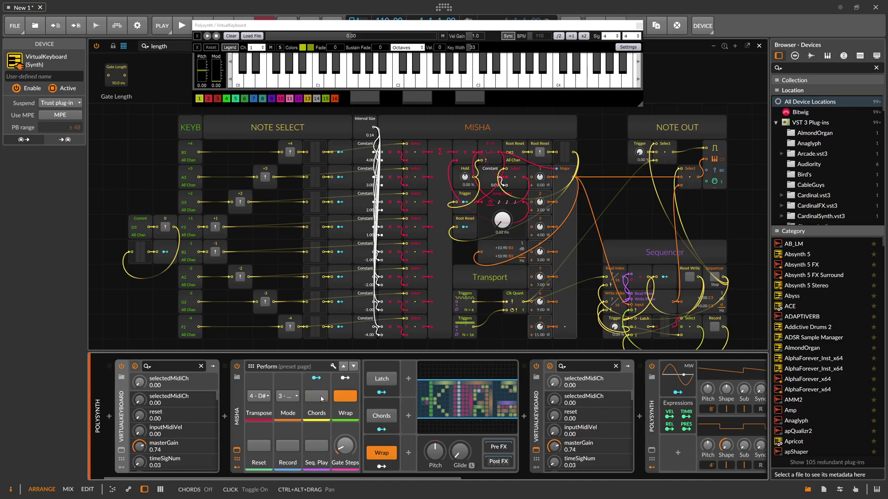
left_click(344, 397)
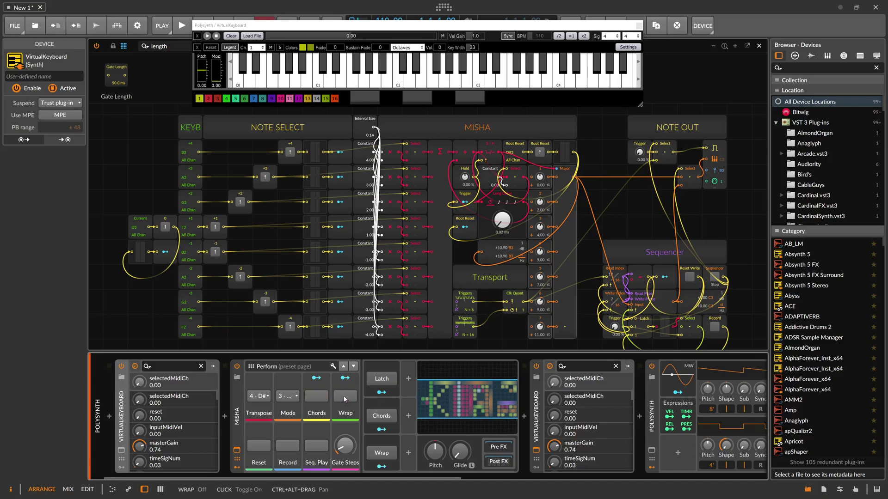
left_click(382, 379)
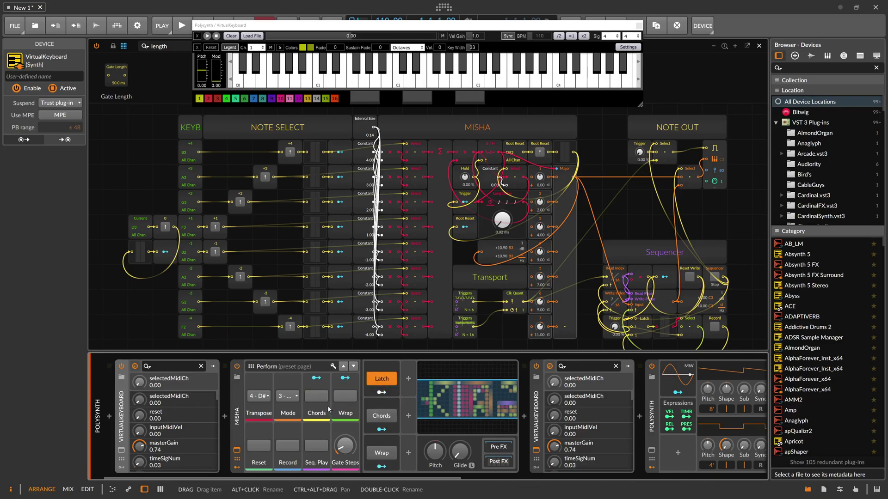
left_click(324, 398)
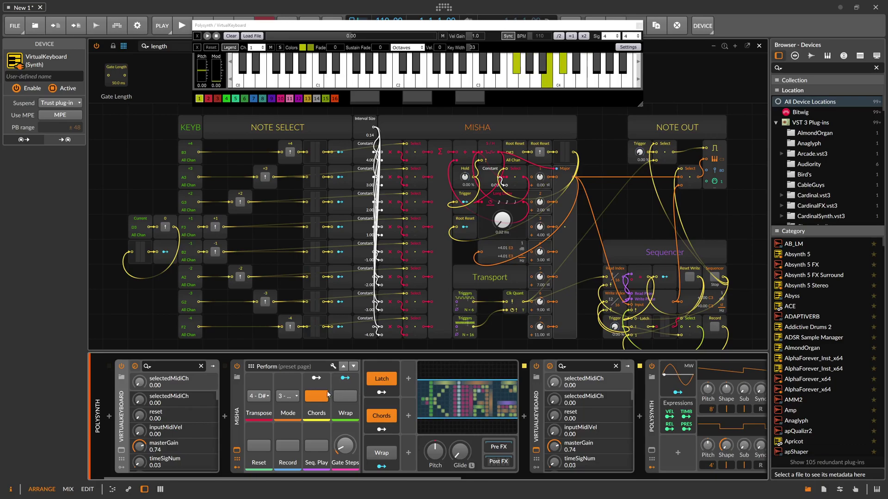
Turn off Chords and Latch, and select the Long Delay module in the Misha section of the grid.
left_click(382, 416)
left_click(381, 378)
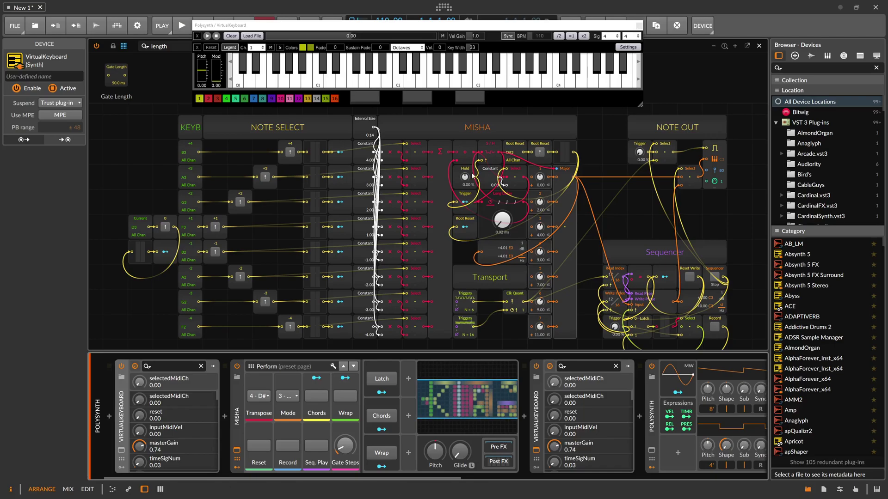
left_click(496, 193)
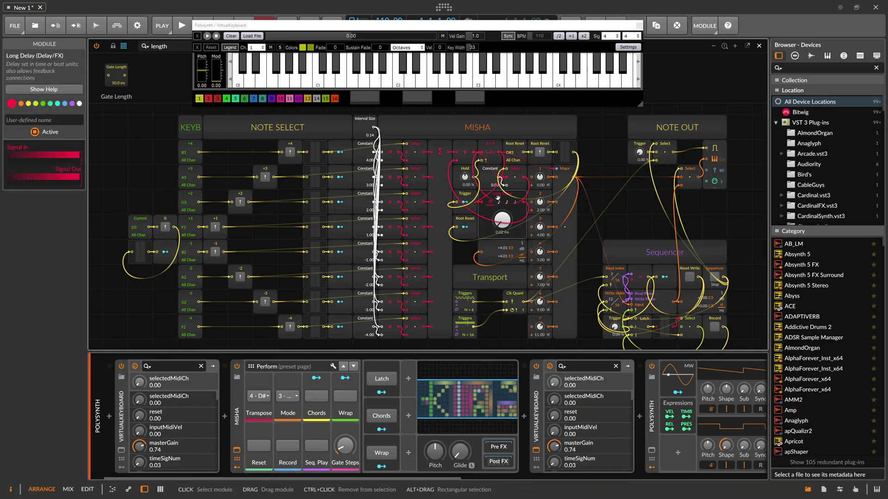